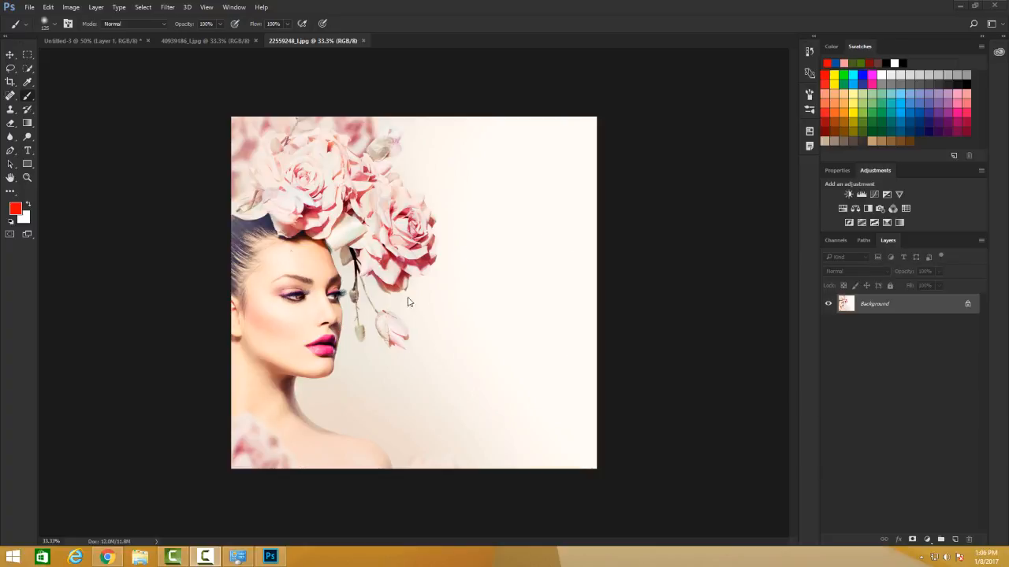
Draw one large and two smaller freehand hearts, with lines leading to the flowers, in red on the portrait using the Pencil tool.
right_click(28, 98)
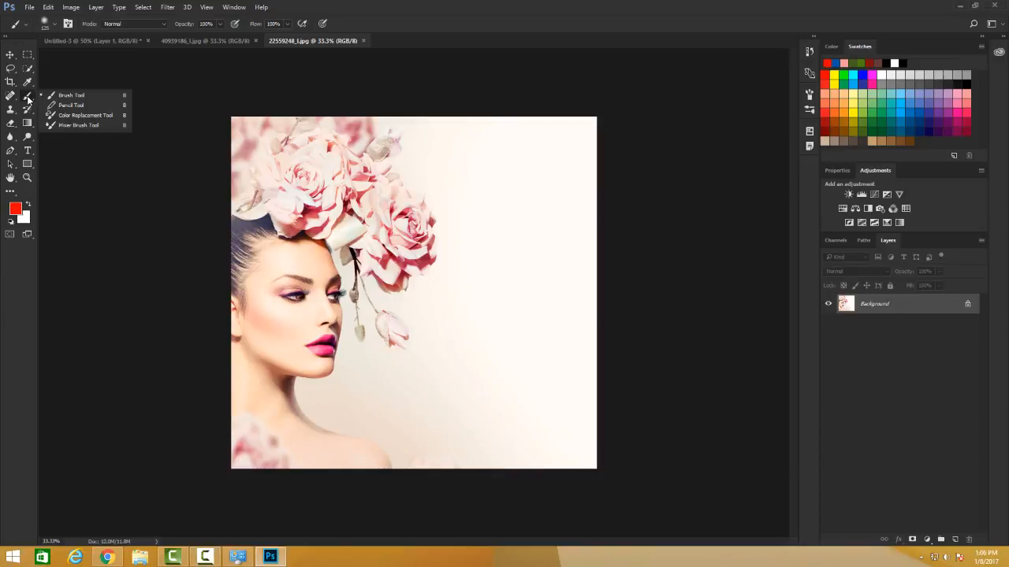
click(69, 104)
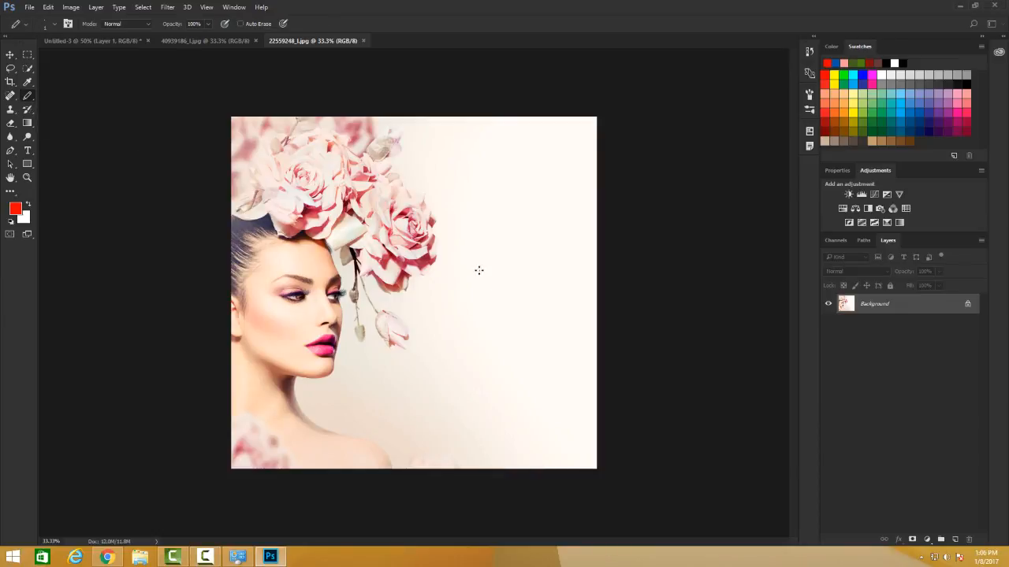
mouse_move(478, 270)
mouse_down()
mouse_move(419, 309)
mouse_move(517, 367)
mouse_up()
mouse_move(482, 269)
mouse_down()
mouse_move(575, 269)
mouse_move(563, 331)
mouse_move(531, 365)
mouse_up()
mouse_move(436, 381)
mouse_down()
mouse_move(469, 410)
mouse_move(431, 388)
mouse_move(442, 364)
mouse_move(458, 412)
mouse_move(407, 341)
mouse_up()
drag(476, 150, 452, 187)
mouse_move(473, 149)
mouse_down()
mouse_move(509, 189)
mouse_move(493, 203)
mouse_move(356, 188)
mouse_up()
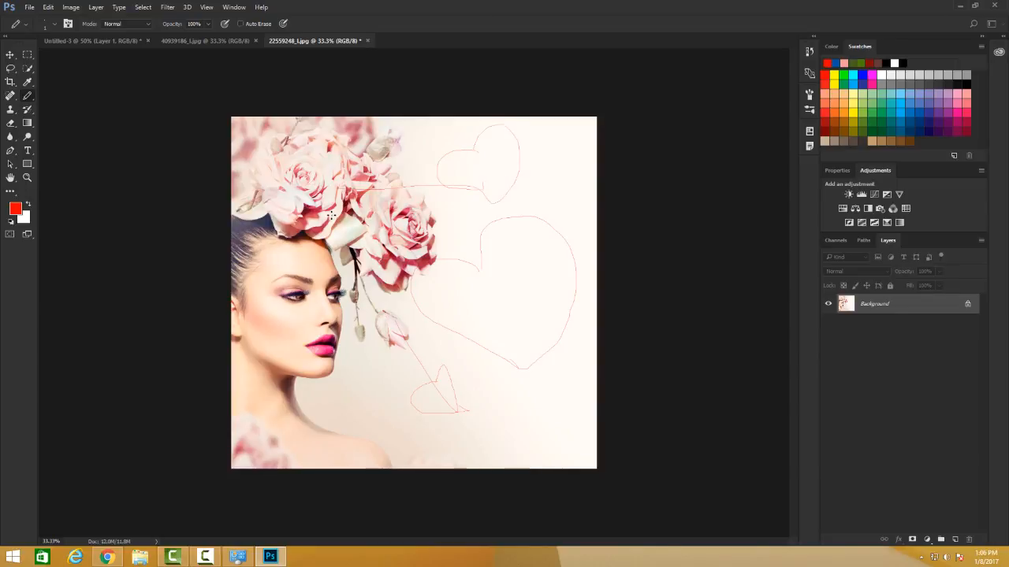
Save the portrait with the pencil drawing as a JPEG at quality 8 (High), Baseline Standard.
key(ctrl+s)
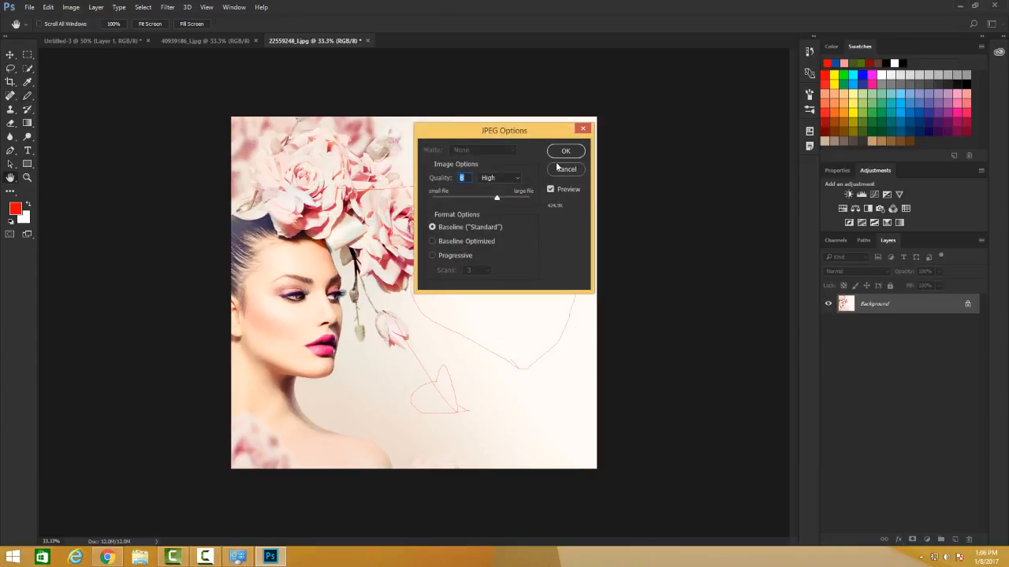
click(565, 151)
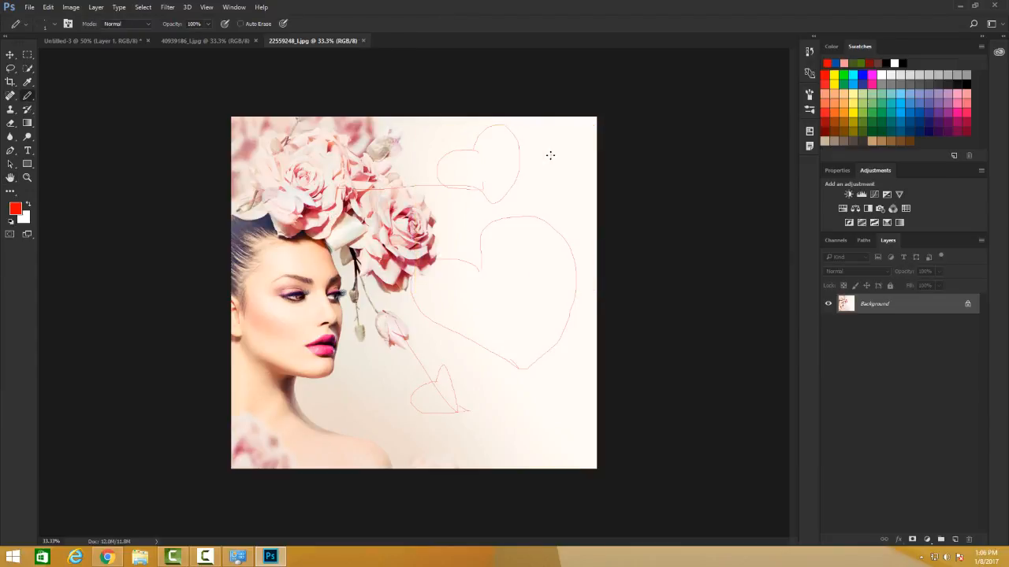
click(28, 9)
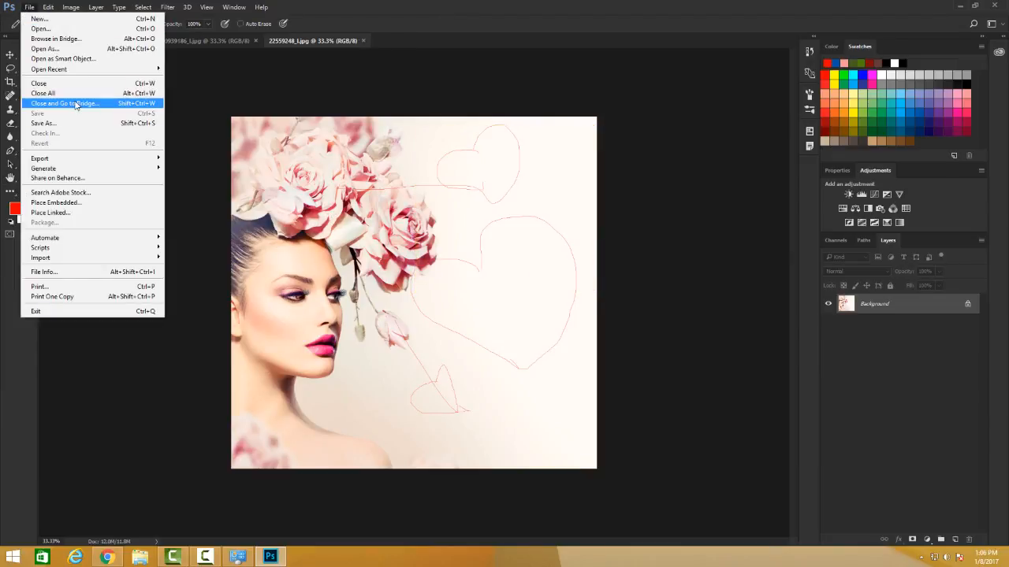
click(382, 180)
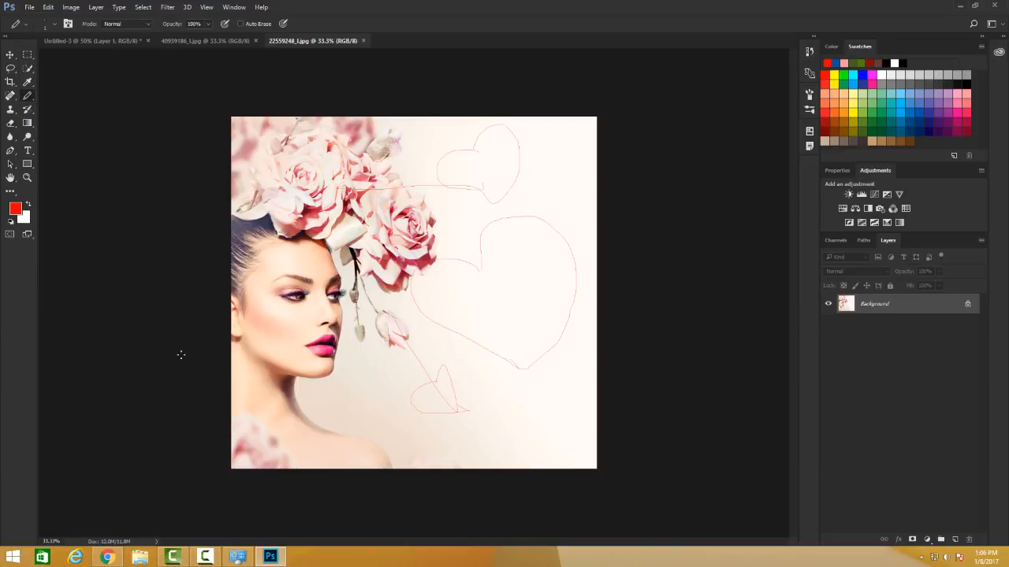
Try to open 22559248_l.jpg from the images folder while it is already open.
click(27, 8)
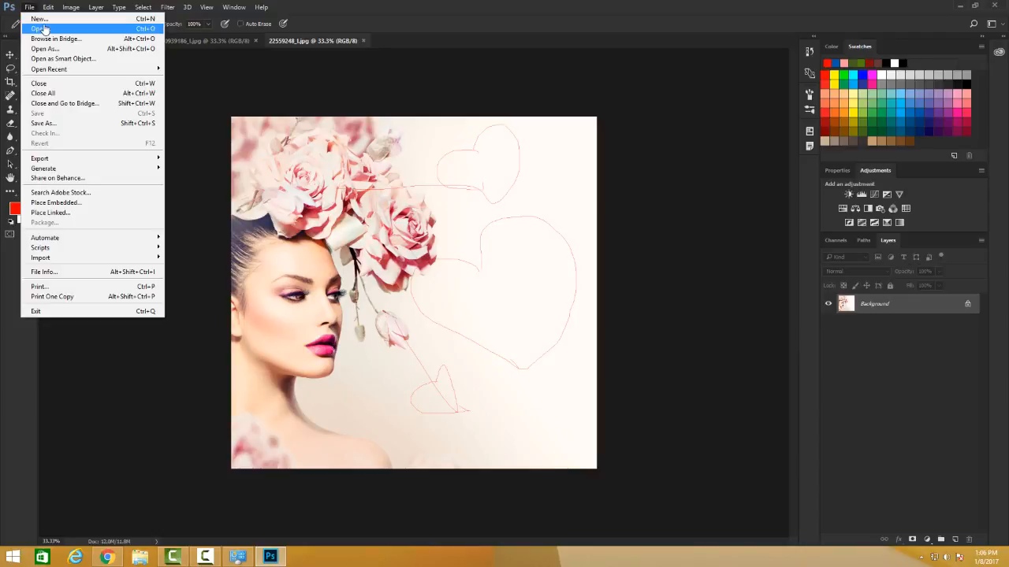
click(41, 29)
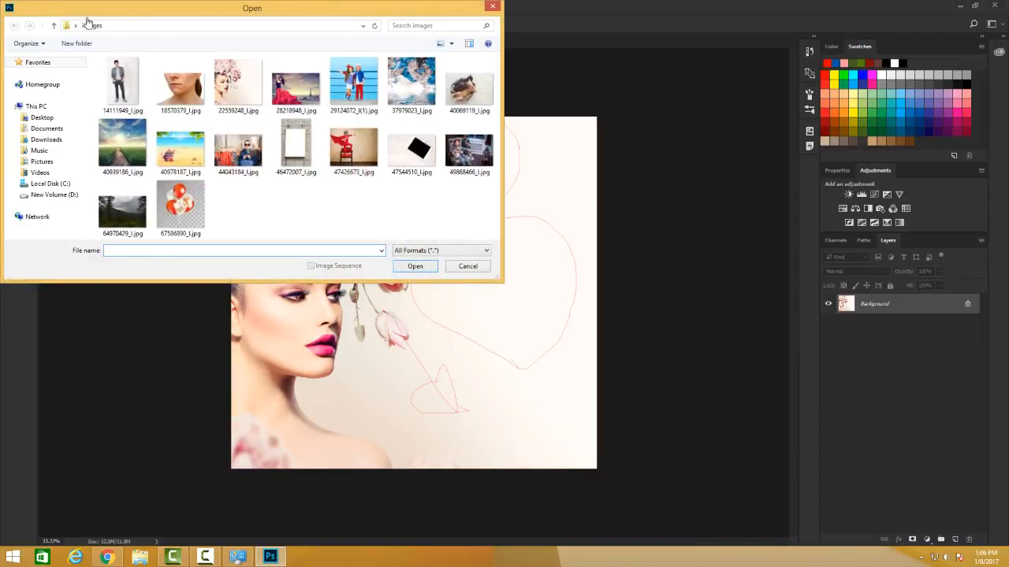
click(238, 82)
click(413, 265)
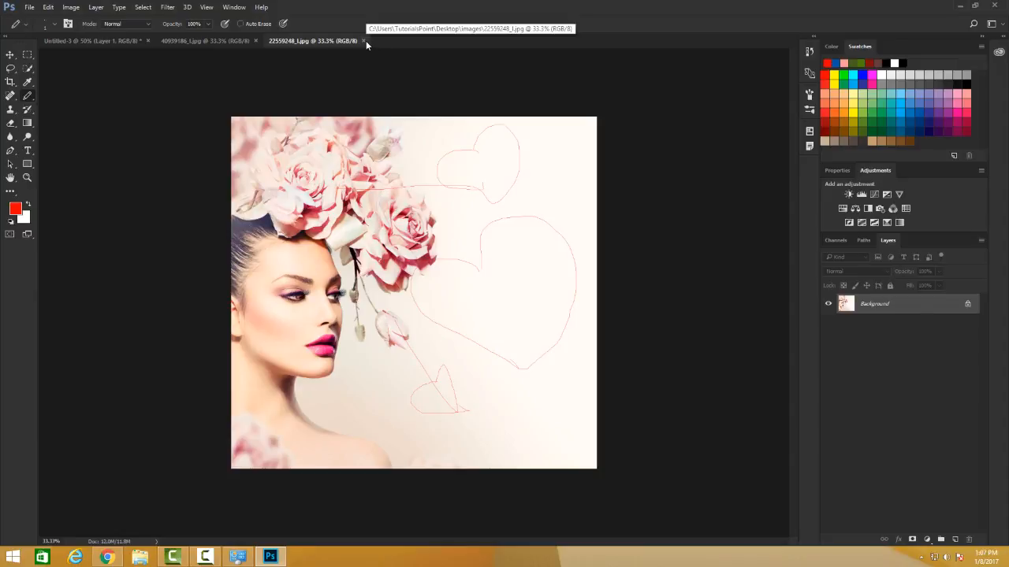
Close 22559248_l.jpg and reopen it from the images folder.
click(363, 40)
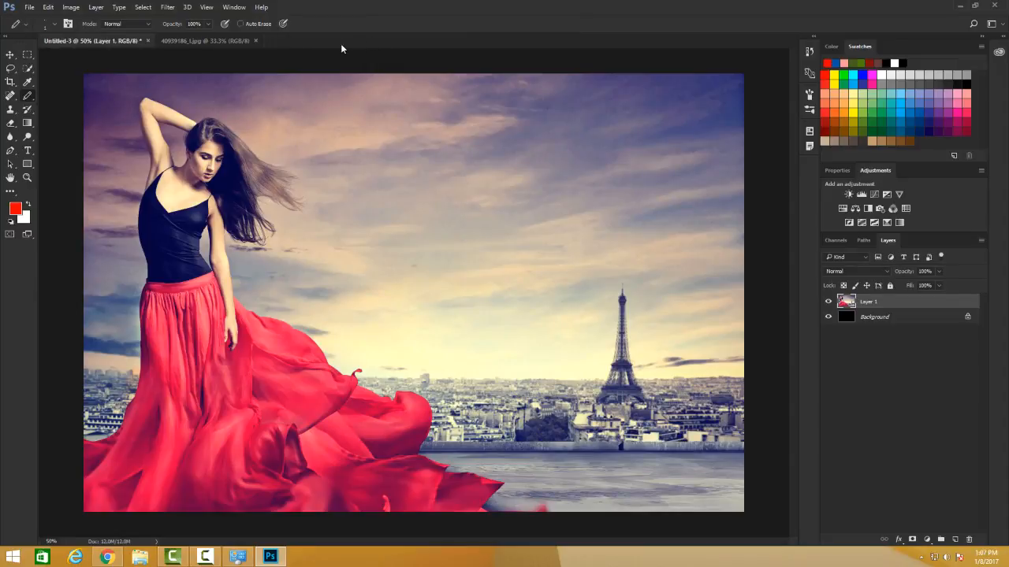
click(31, 8)
click(34, 30)
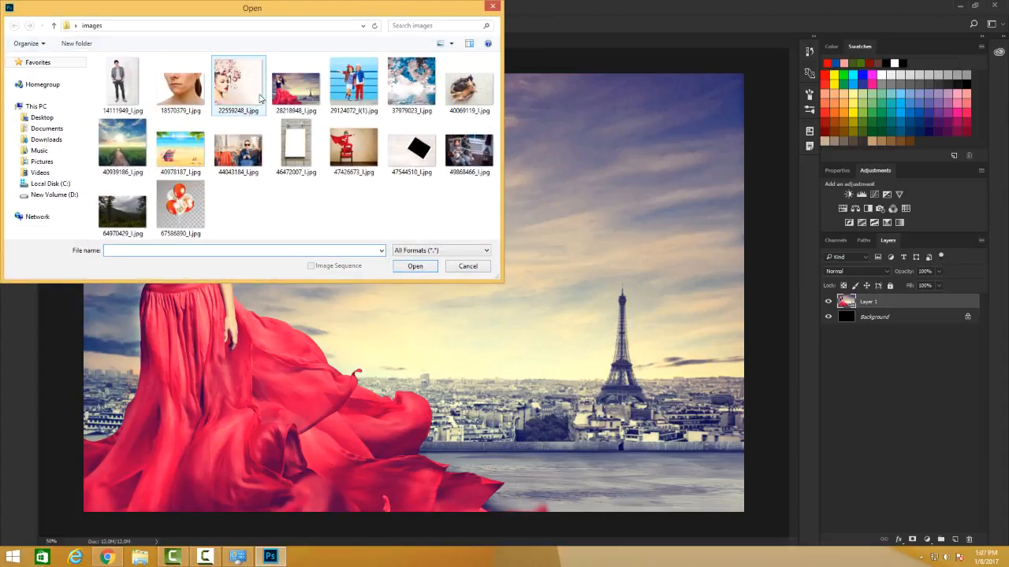
double_click(254, 93)
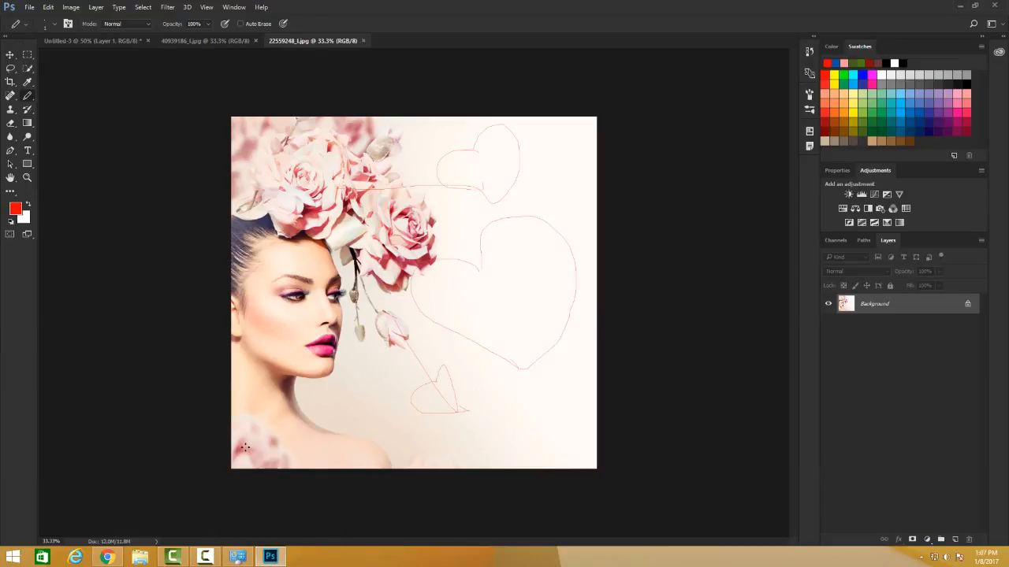
Try again to load a clean copy of the portrait by opening 22559248_l.jpg.
click(22, 6)
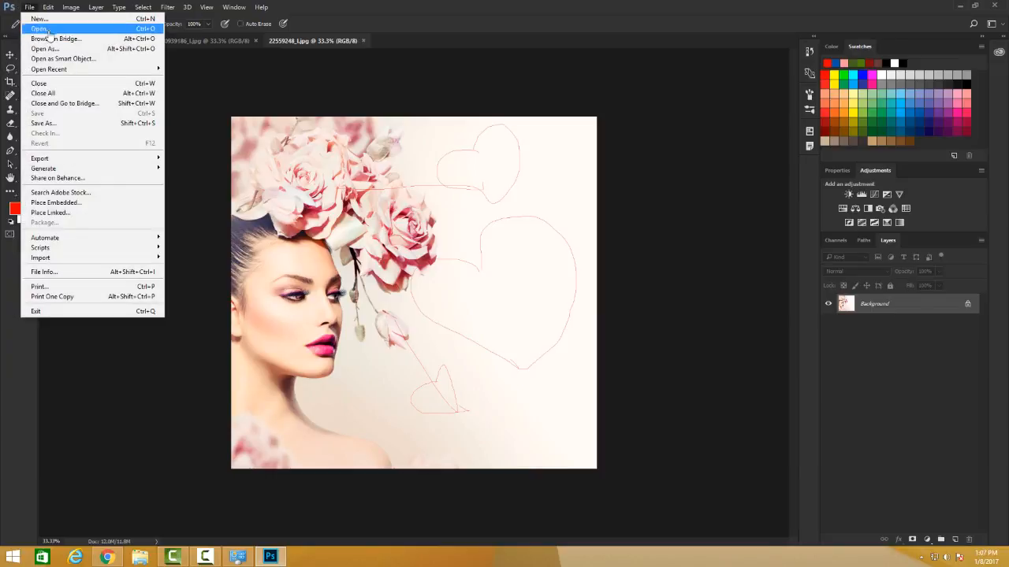
click(49, 33)
double_click(250, 85)
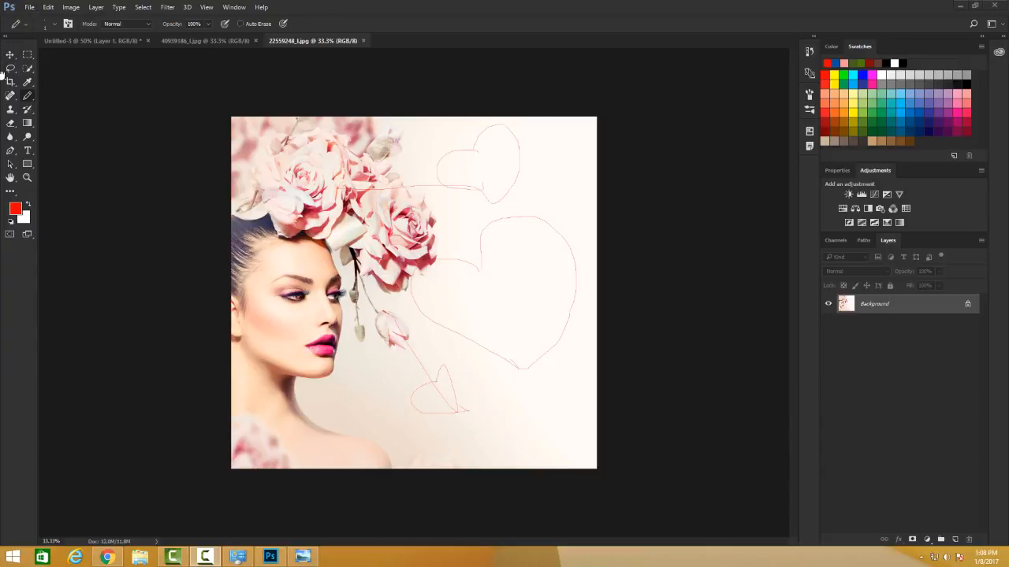
click(29, 8)
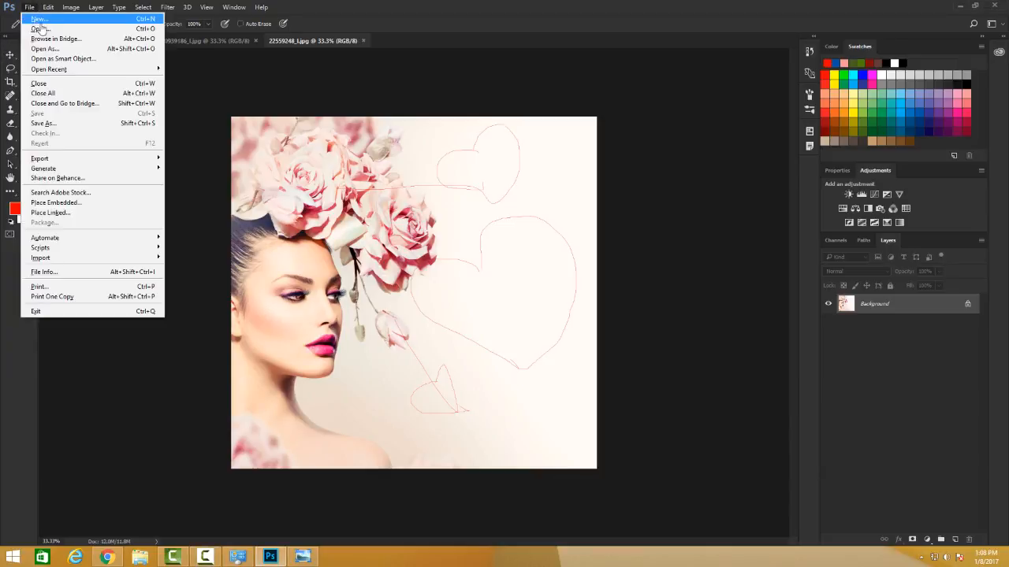
click(59, 29)
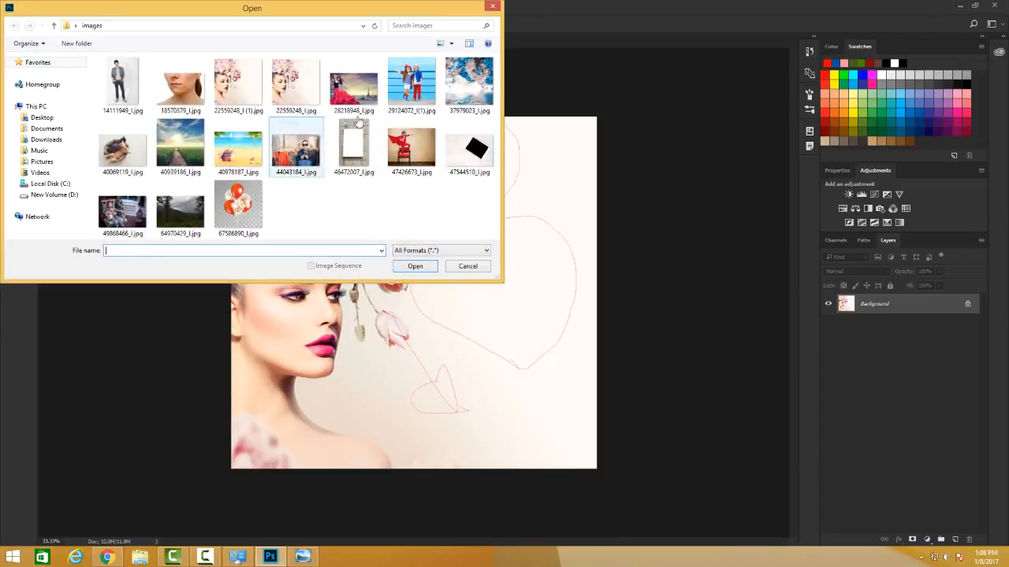
click(282, 86)
click(415, 266)
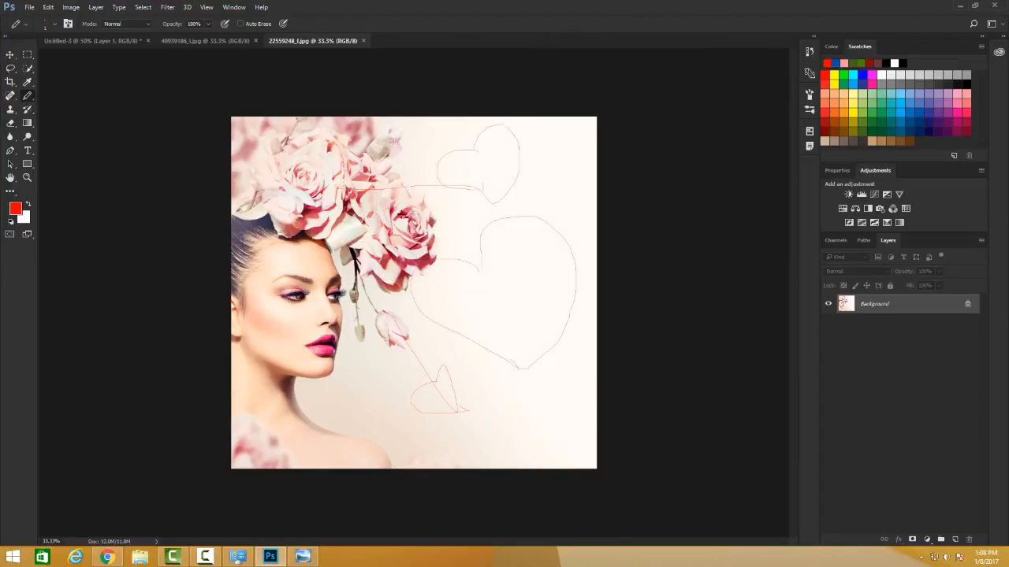
Open the portrait file 22559248_l (1).jpg from the images folder.
click(29, 7)
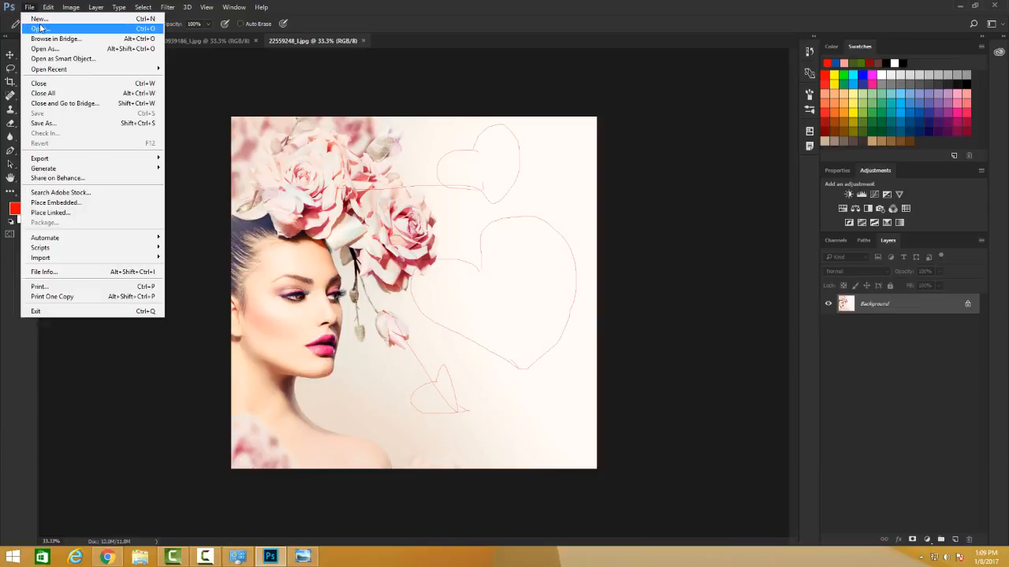
click(59, 29)
click(234, 75)
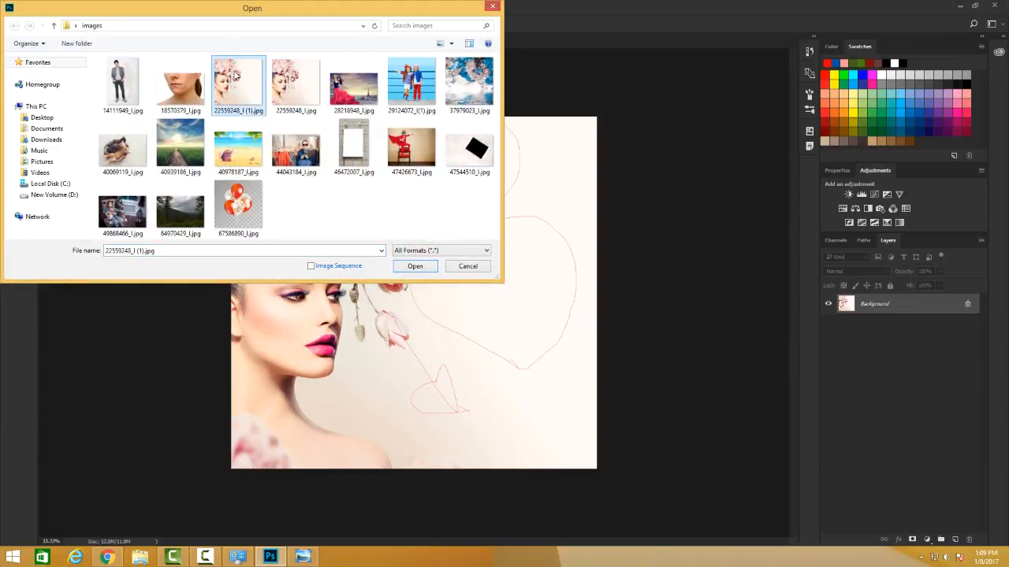
click(415, 267)
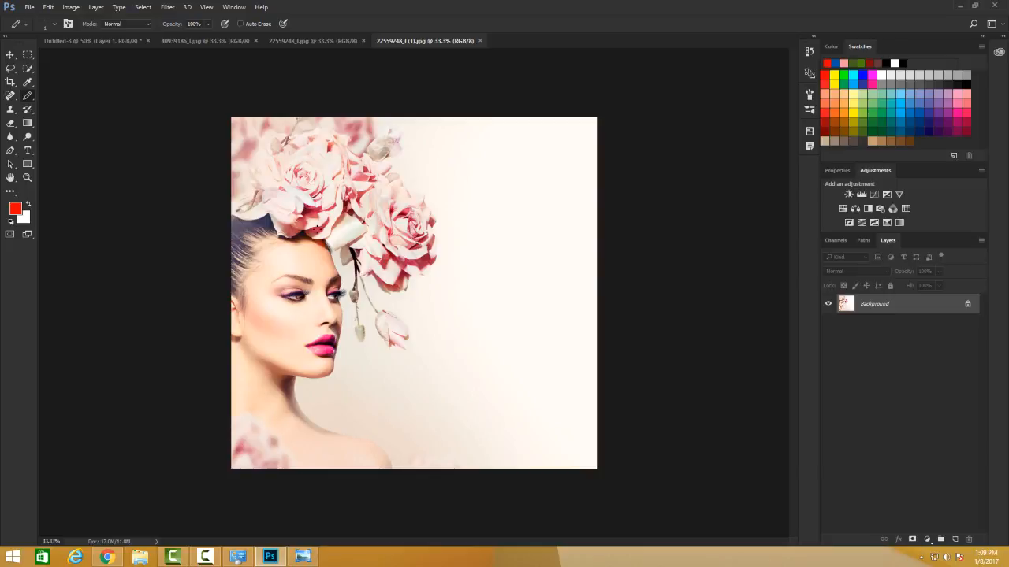
Add a new empty layer named Layer 1 above the Background, in Normal mode at 100% opacity.
click(95, 7)
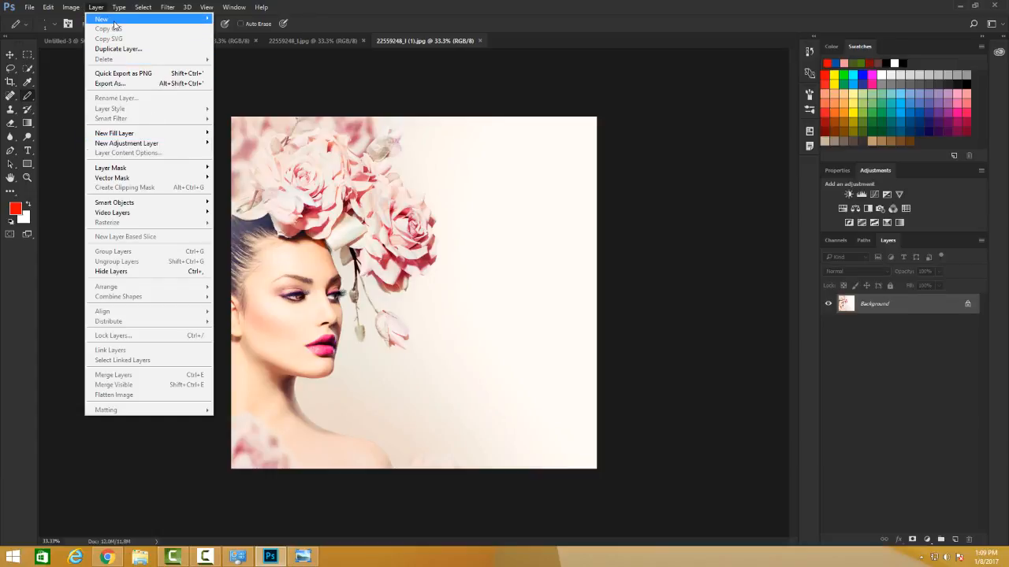
mouse_move(115, 20)
click(234, 19)
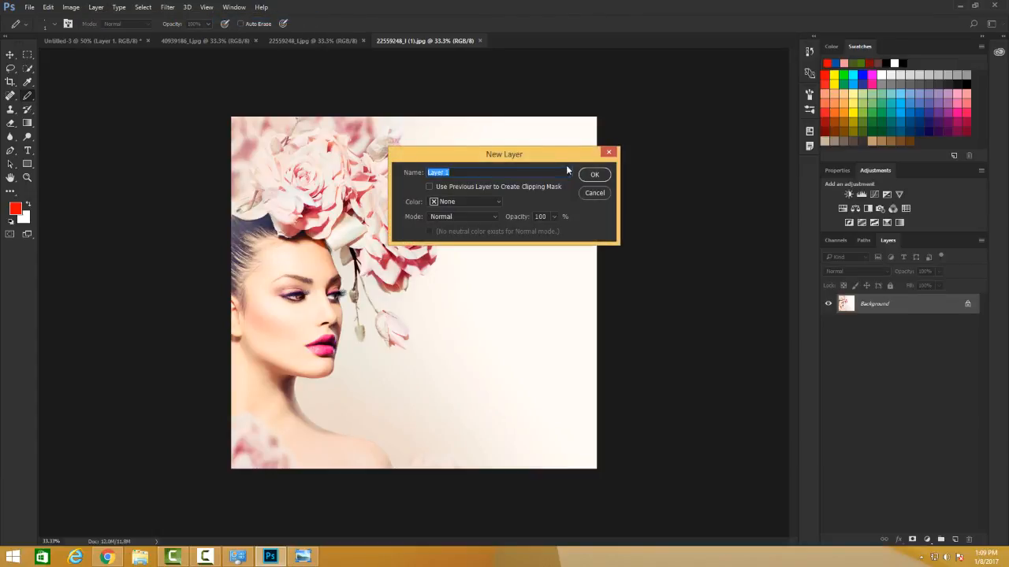
key(Return)
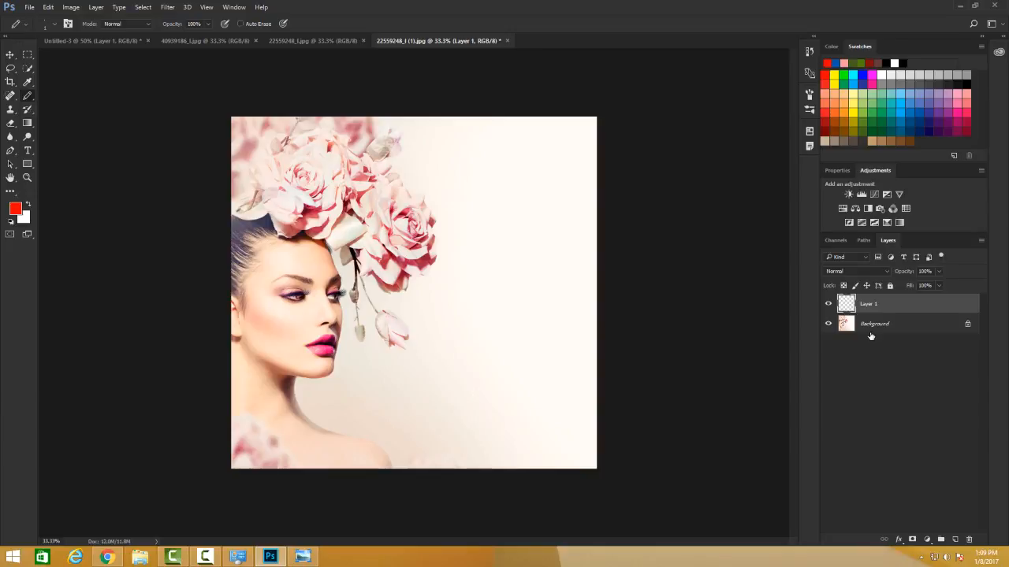
Set the foreground color to the light pink swatch, f06eaa.
click(13, 208)
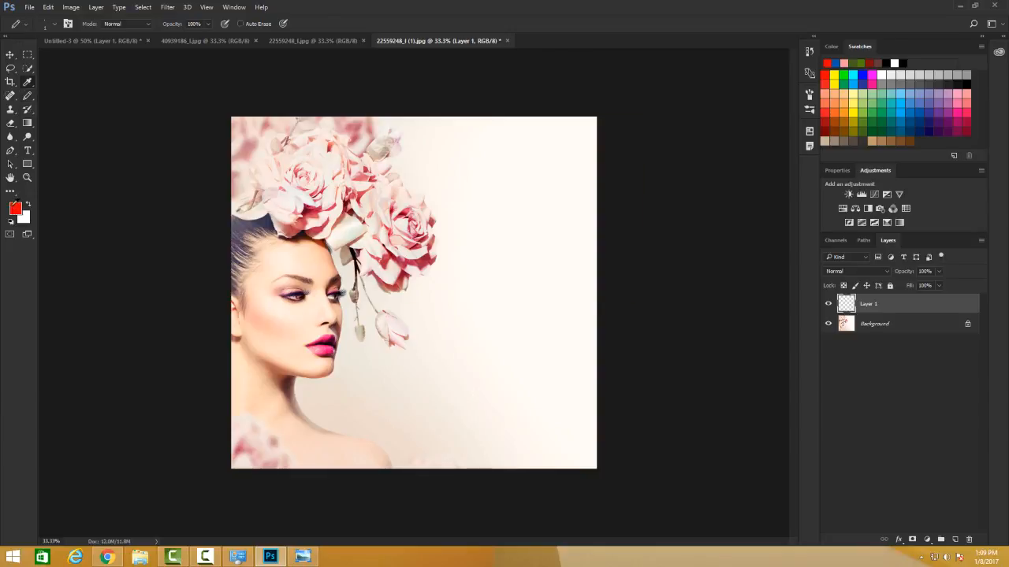
click(608, 142)
click(15, 208)
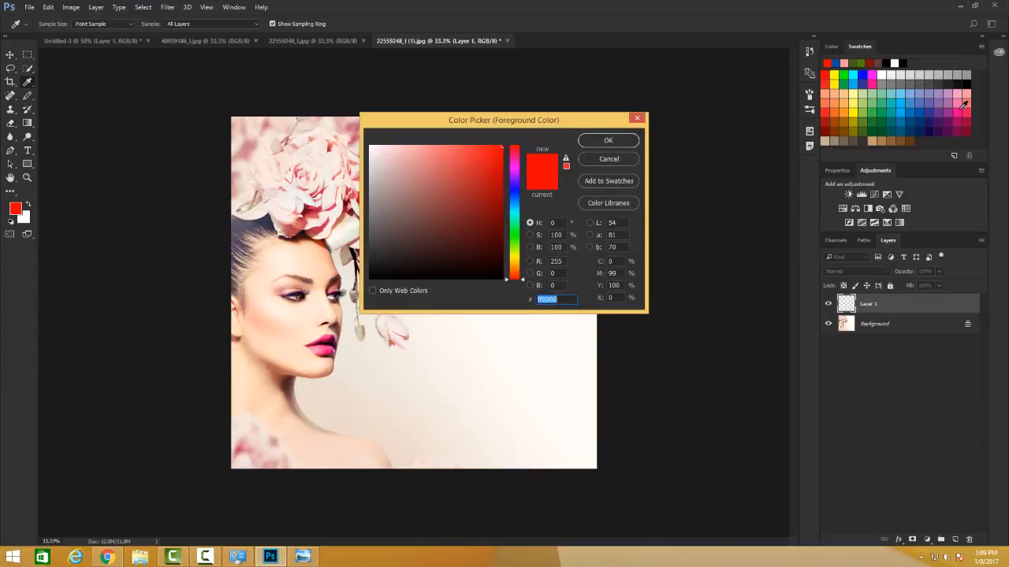
click(961, 107)
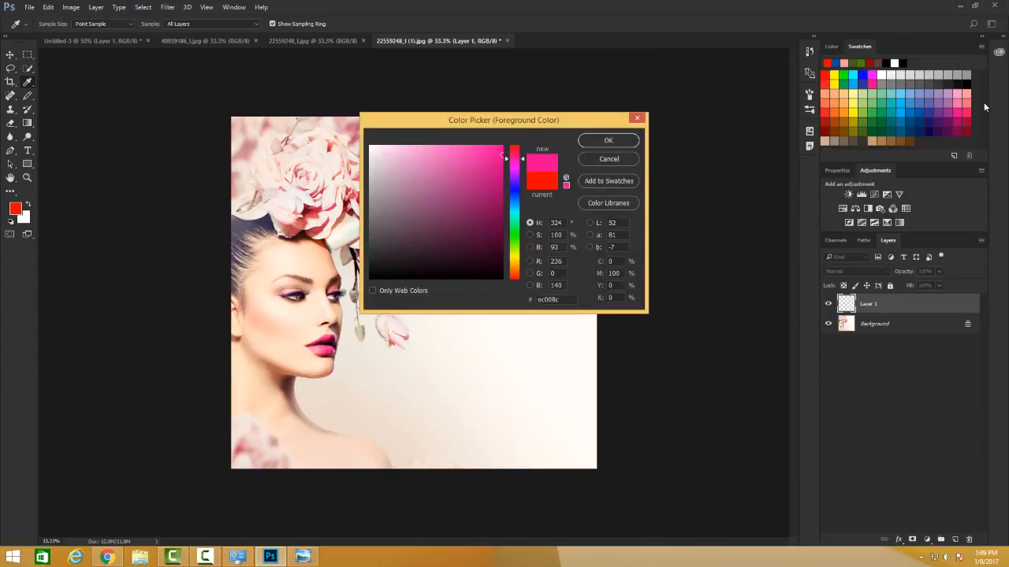
click(960, 95)
click(608, 141)
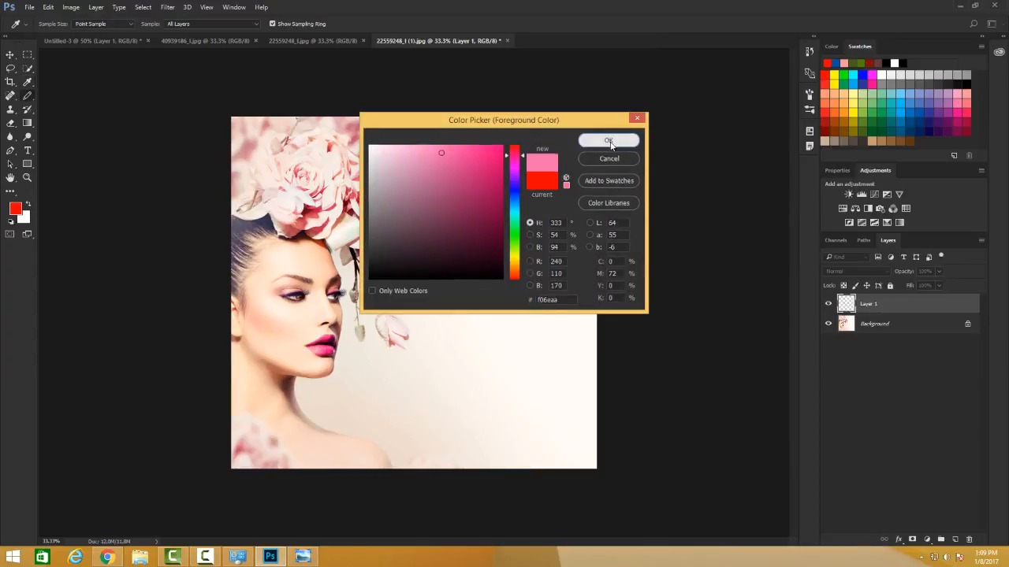
Collapse the tool set to a single column and activate the Brush tool in place of the Pencil tool.
key(b)
click(29, 111)
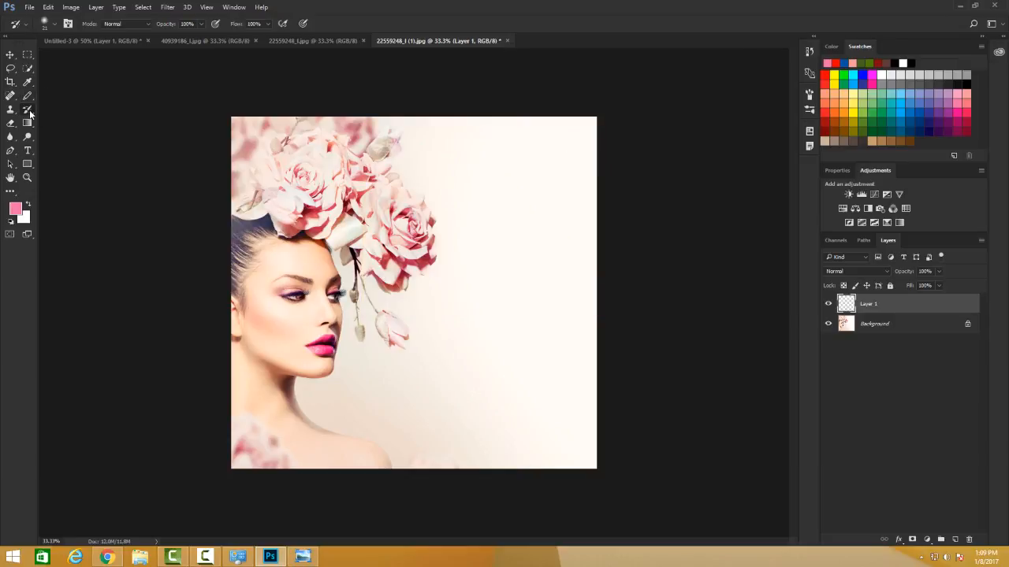
right_click(30, 114)
click(27, 96)
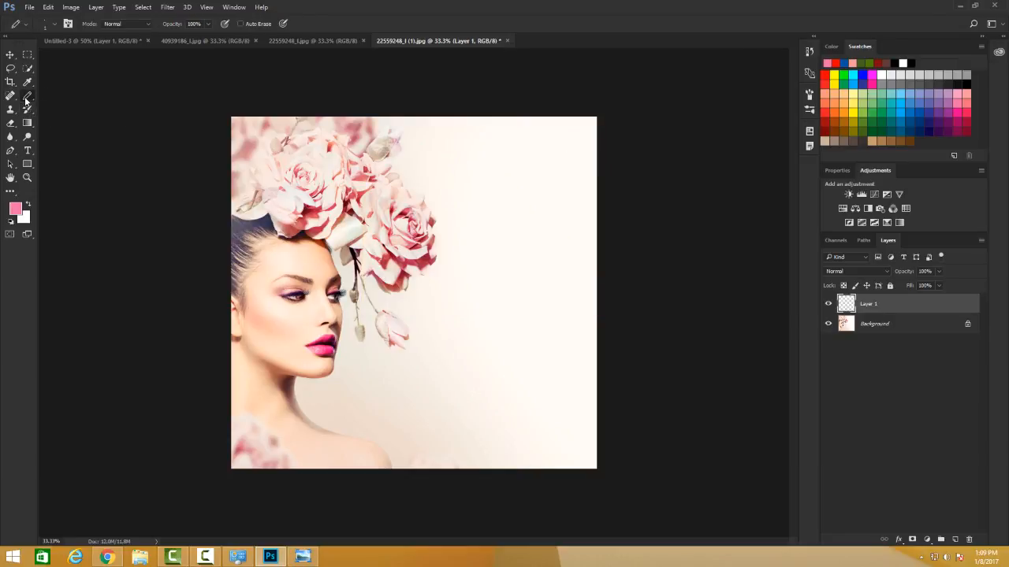
click(4, 38)
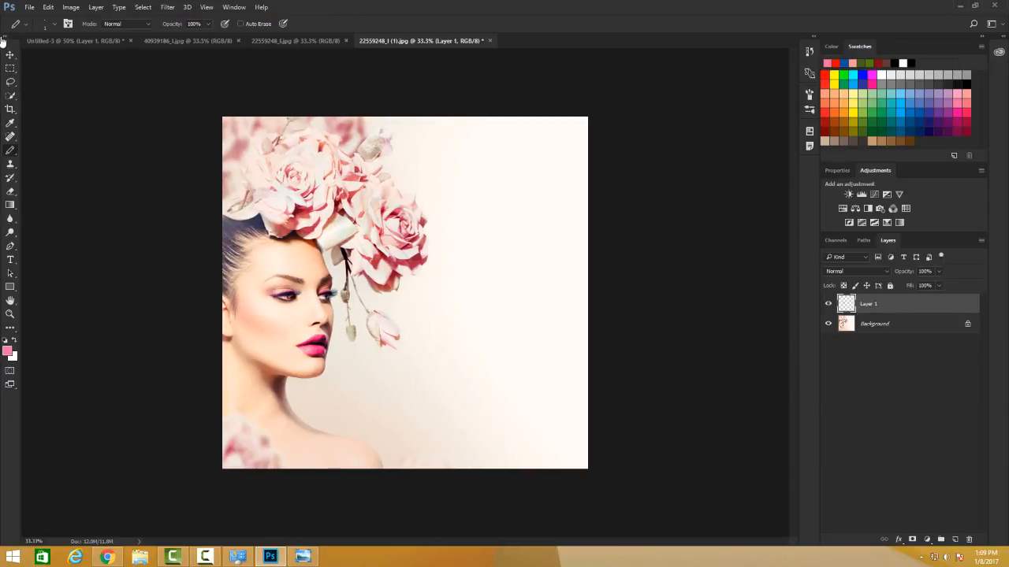
right_click(10, 152)
click(58, 151)
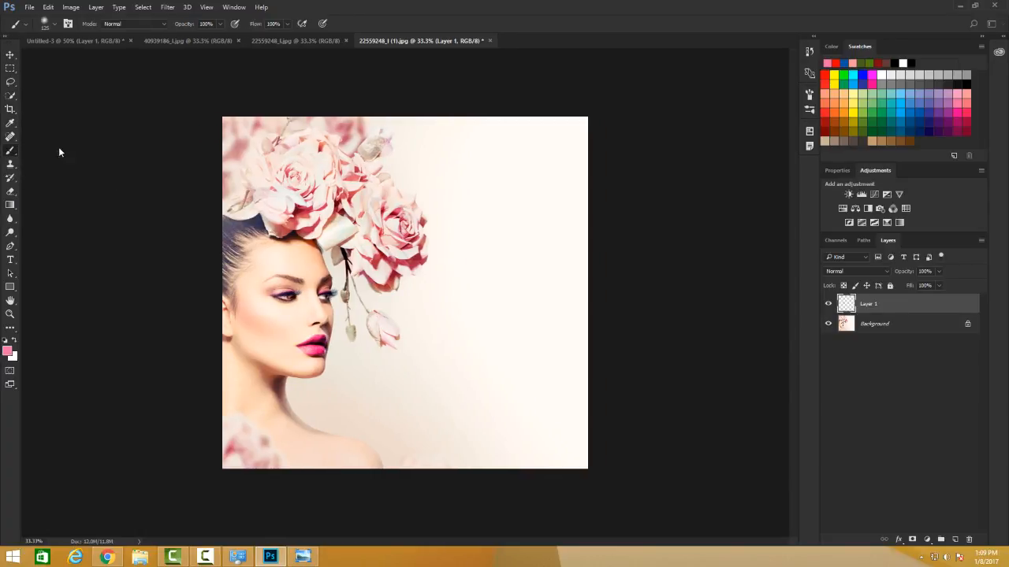
Paint pink over the roses on the woman's head on Layer 1 and set the layer's blend mode to Soft Light.
mouse_move(271, 204)
mouse_down()
mouse_move(299, 181)
mouse_move(274, 182)
mouse_move(270, 141)
mouse_move(235, 128)
mouse_move(234, 183)
mouse_move(255, 205)
mouse_move(240, 204)
mouse_move(234, 145)
mouse_move(260, 141)
mouse_move(264, 127)
mouse_move(309, 164)
mouse_move(331, 159)
mouse_move(316, 223)
mouse_move(308, 215)
mouse_move(323, 206)
mouse_move(329, 219)
mouse_move(371, 218)
mouse_move(394, 246)
mouse_move(341, 281)
mouse_move(367, 266)
mouse_move(384, 278)
mouse_move(403, 250)
mouse_move(366, 174)
mouse_move(349, 178)
mouse_move(341, 129)
mouse_move(372, 139)
mouse_move(299, 149)
mouse_move(256, 126)
mouse_move(265, 135)
mouse_move(246, 152)
mouse_move(276, 182)
mouse_move(259, 193)
mouse_move(275, 210)
mouse_move(241, 183)
mouse_move(227, 195)
mouse_move(325, 192)
mouse_move(339, 232)
mouse_move(327, 219)
mouse_move(344, 240)
mouse_move(335, 132)
mouse_move(367, 208)
mouse_move(412, 243)
mouse_move(413, 224)
mouse_move(388, 213)
mouse_up()
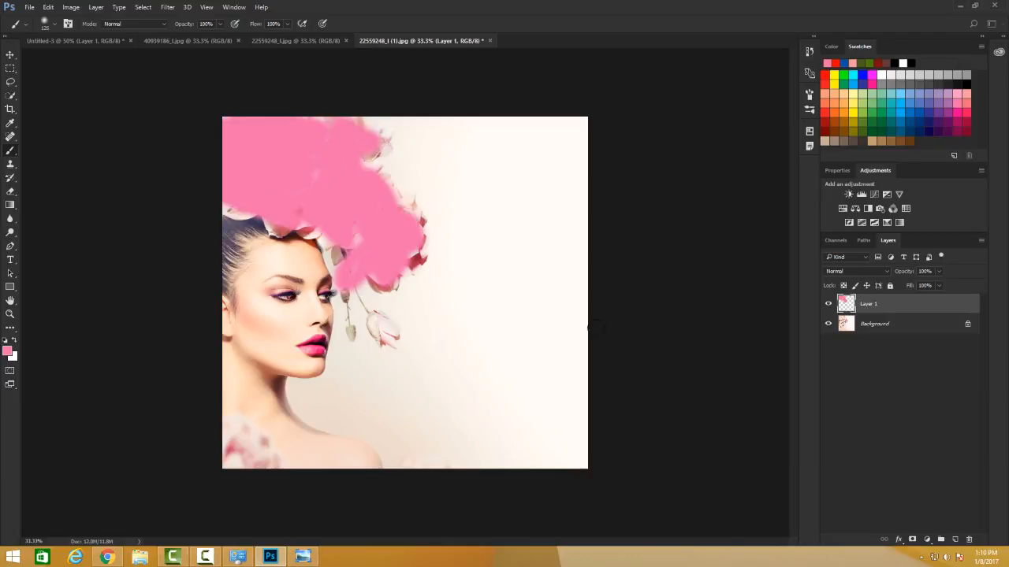
click(870, 272)
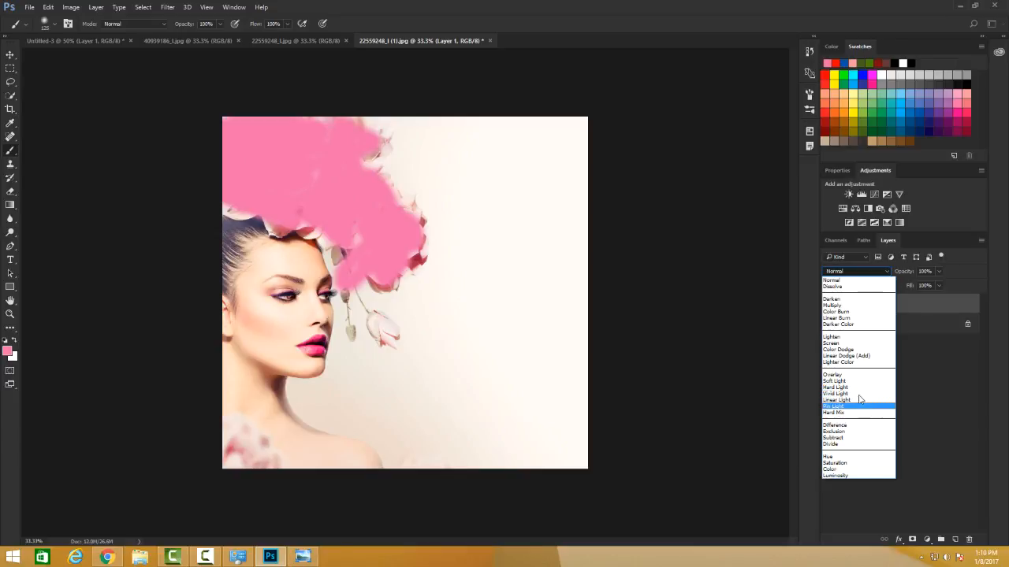
click(848, 382)
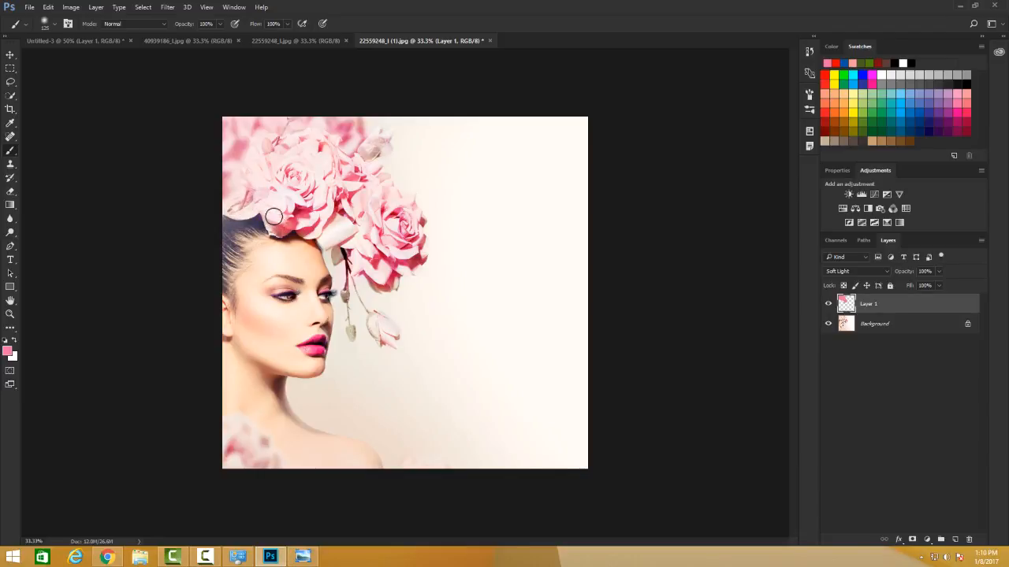
Paint pink over the hanging rosebud and toggle Layer 1's visibility to compare the roses with and without the tint.
drag(378, 326, 376, 314)
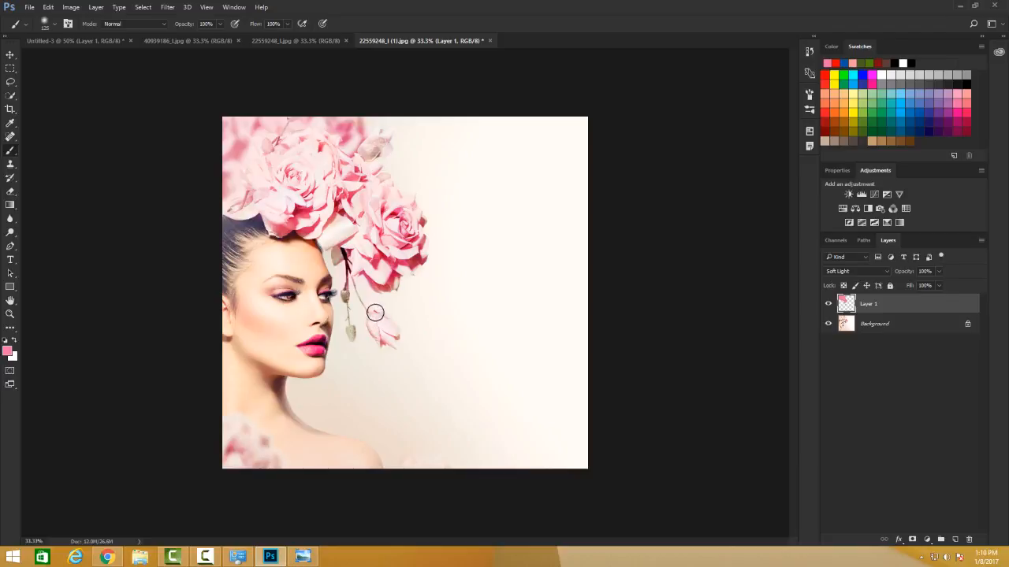
click(827, 307)
click(827, 307)
click(827, 307)
click(827, 307)
click(828, 307)
click(828, 306)
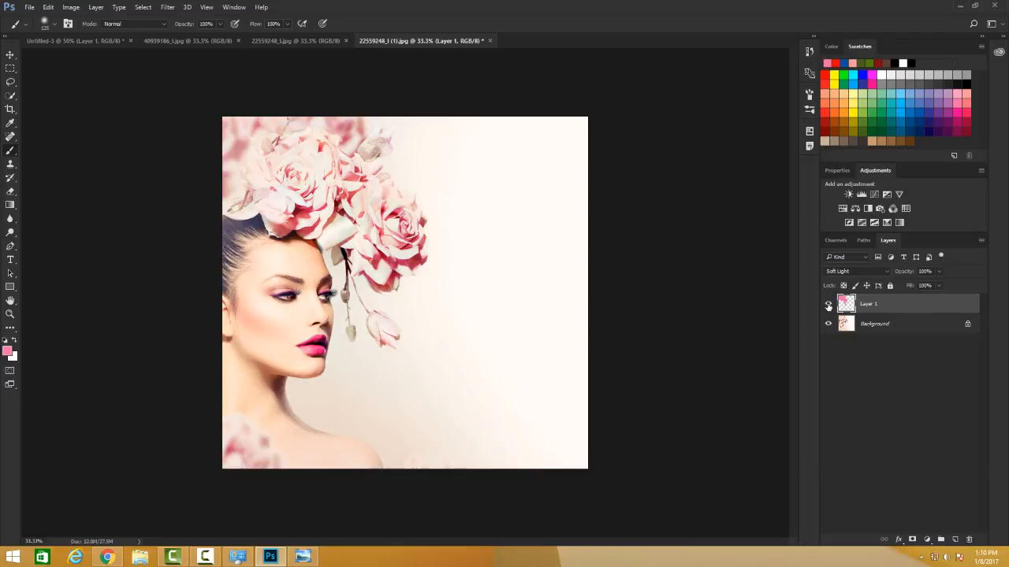
click(829, 307)
click(828, 306)
Set the foreground color to red, ed1c24, and brush it over the woman's lips on the Soft Light layer.
click(7, 352)
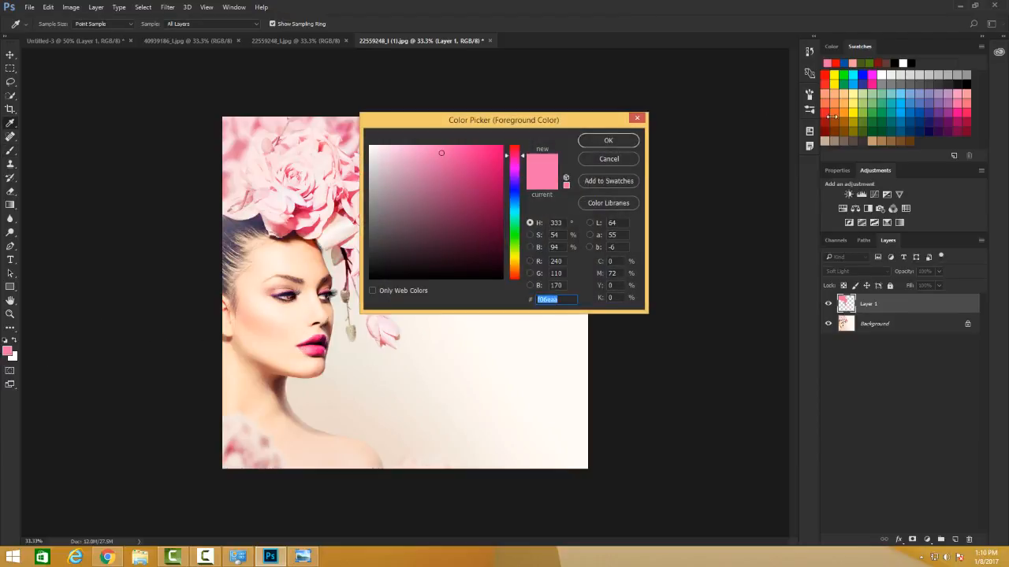
text(ed1c24)
click(608, 140)
key(b)
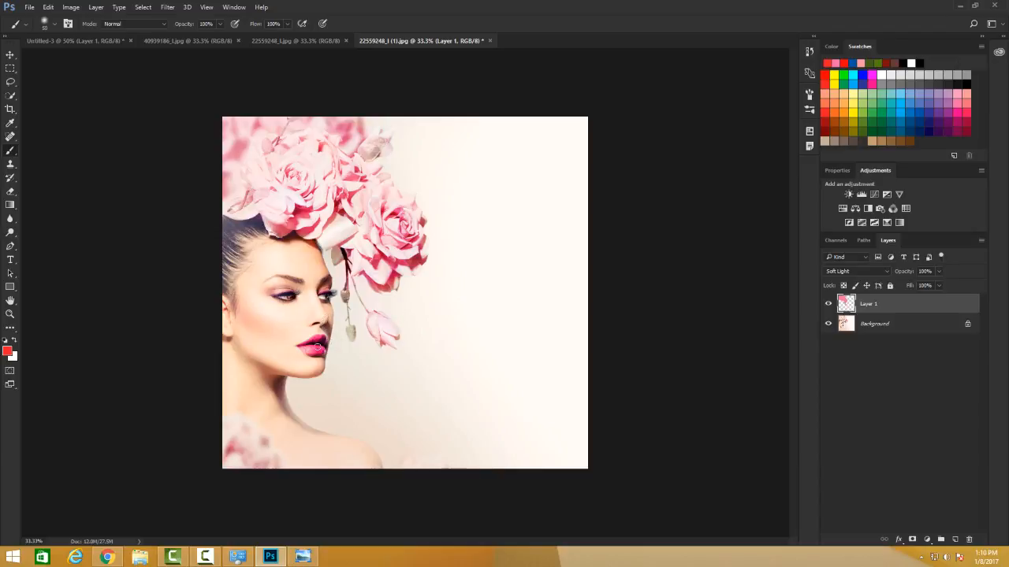
mouse_move(320, 348)
mouse_down()
mouse_move(307, 346)
mouse_move(321, 340)
mouse_up()
Delete the painted Soft Light layer and add two new empty layers above the Background with the default settings.
drag(908, 310, 975, 541)
drag(861, 311, 970, 539)
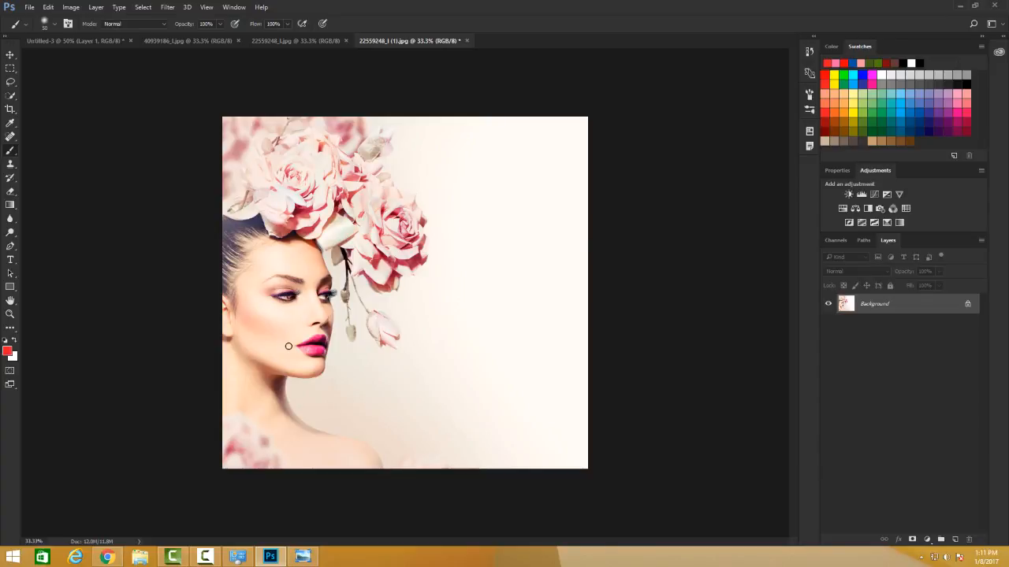
key(ctrl+shift+n)
key(Return)
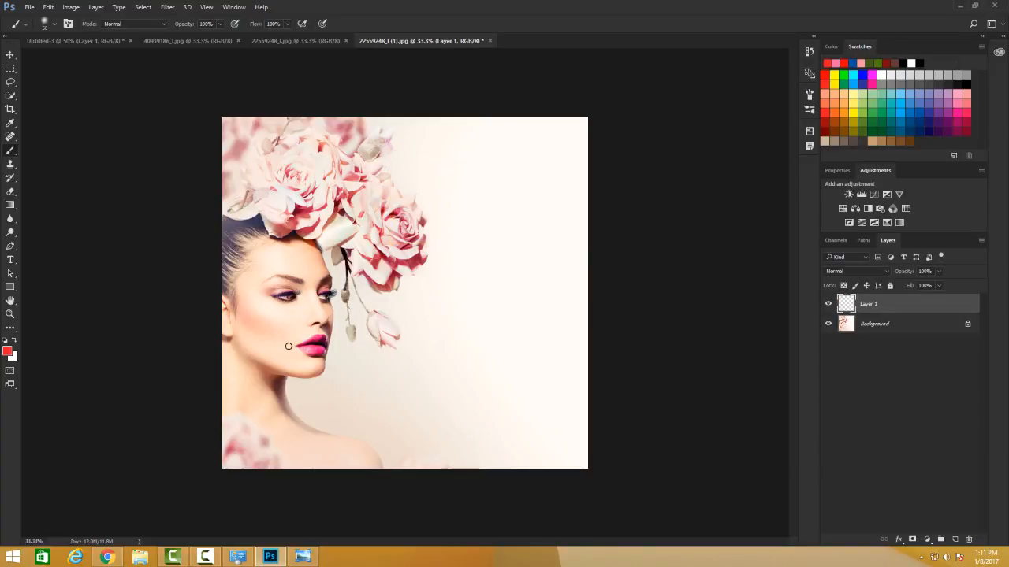
key(ctrl+shift+n)
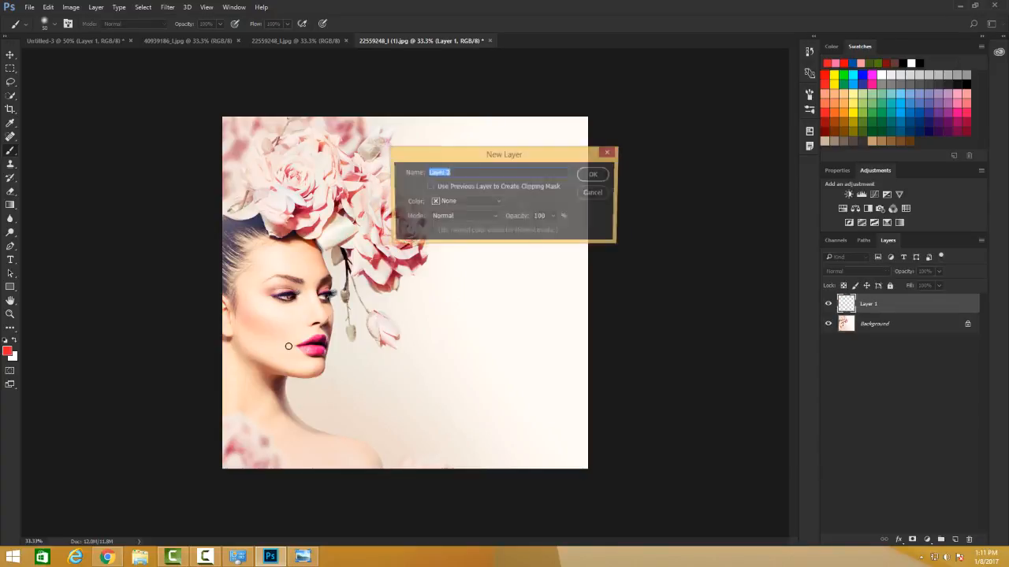
key(Return)
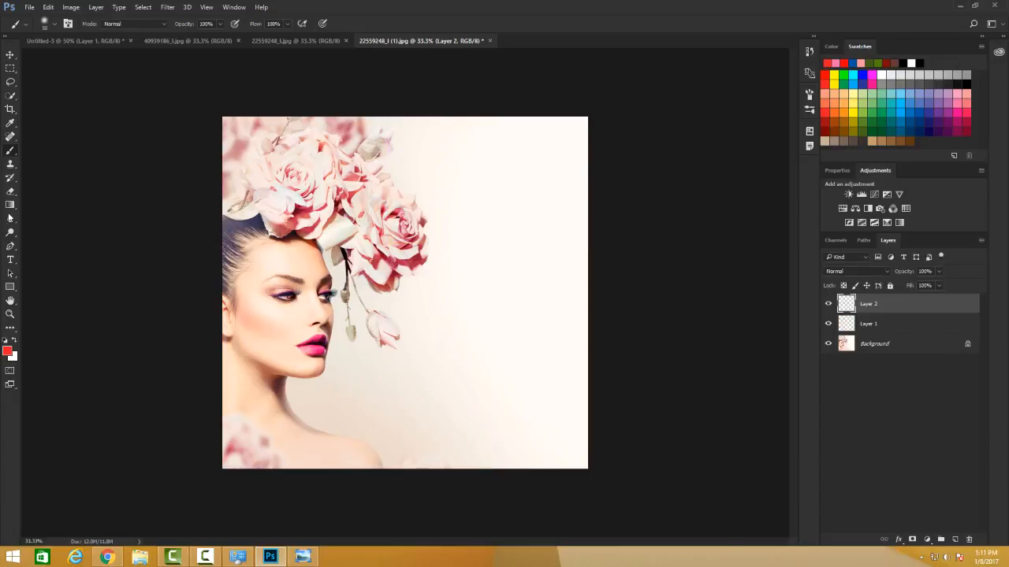
Draw two thin red heart outlines with the Pencil tool on Layer 2, one above the other in the empty area beside the woman.
right_click(13, 155)
click(30, 161)
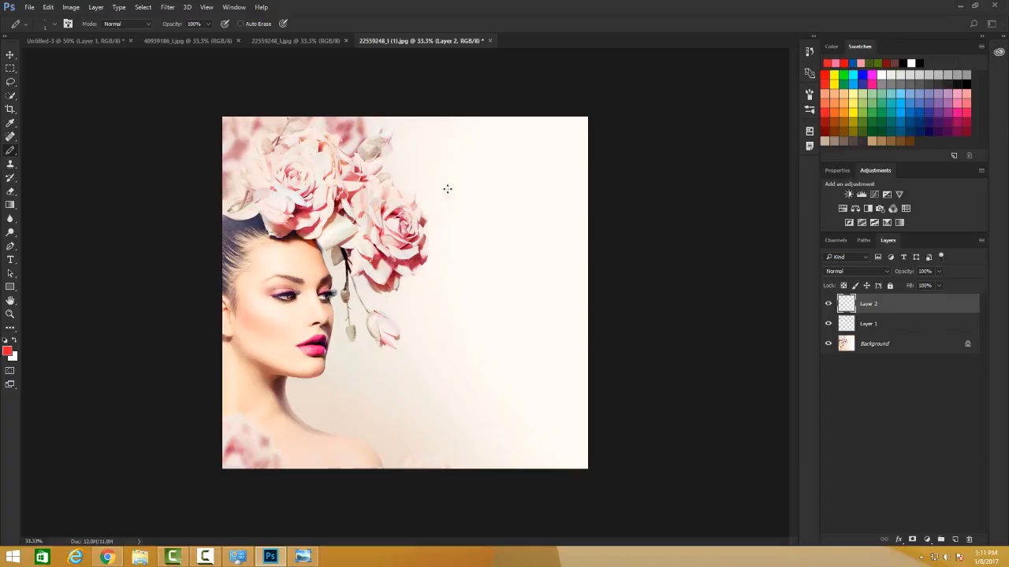
mouse_move(473, 200)
mouse_down()
mouse_move(472, 265)
mouse_move(491, 169)
mouse_move(512, 306)
mouse_move(484, 303)
mouse_up()
drag(427, 347, 468, 454)
mouse_move(428, 357)
mouse_down()
mouse_move(473, 367)
mouse_move(470, 442)
mouse_up()
Save the document with its layers as the Photoshop file 22559248_l (1).psd in the Desktop folder.
key(ctrl+shift+s)
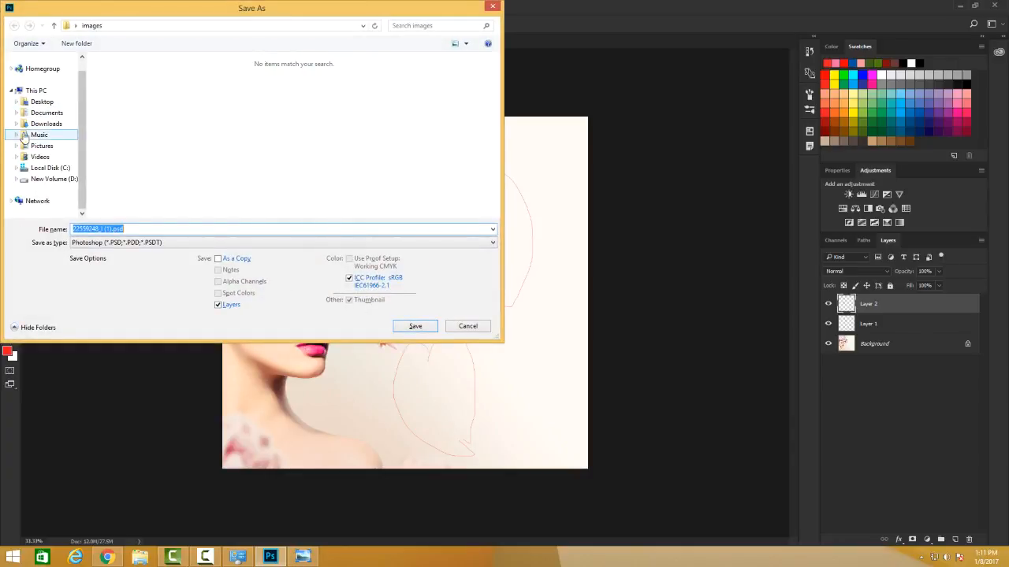
click(39, 102)
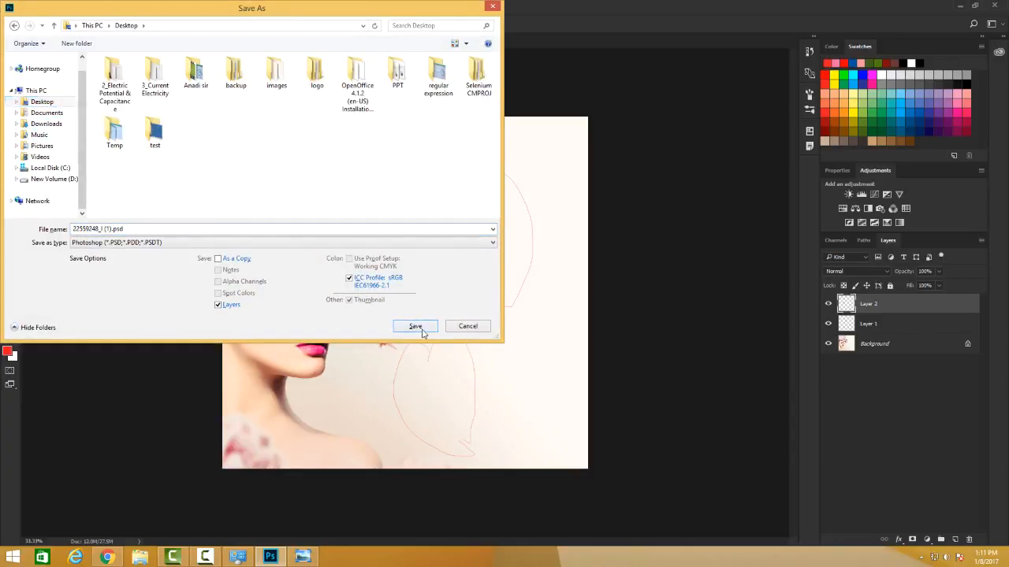
click(415, 327)
click(624, 171)
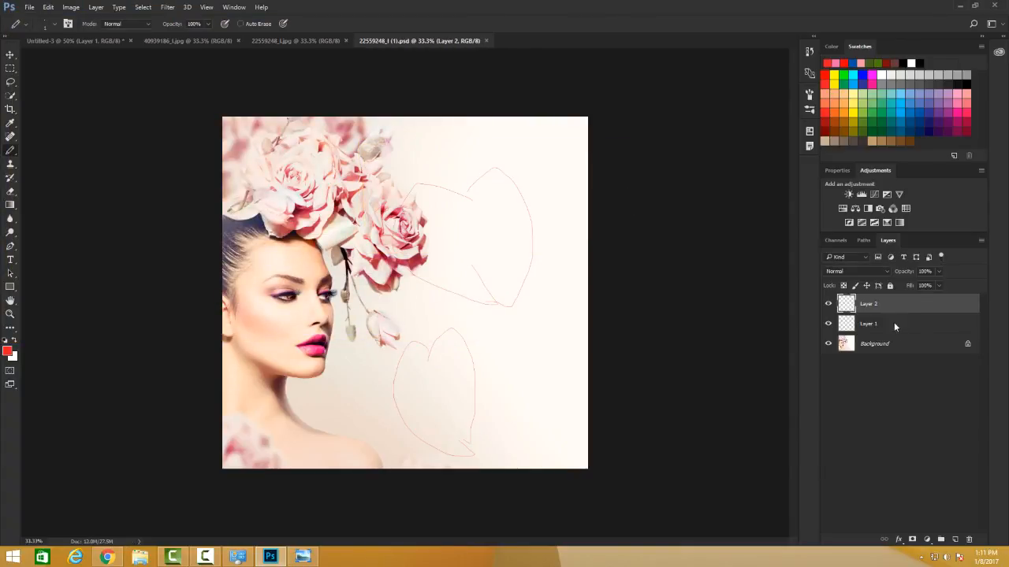
Delete Layer 2 with the pencil hearts, keeping the empty Layer 1 above the Background.
click(887, 342)
click(883, 323)
click(881, 306)
mouse_move(881, 305)
mouse_down()
mouse_move(907, 489)
mouse_move(969, 539)
mouse_up()
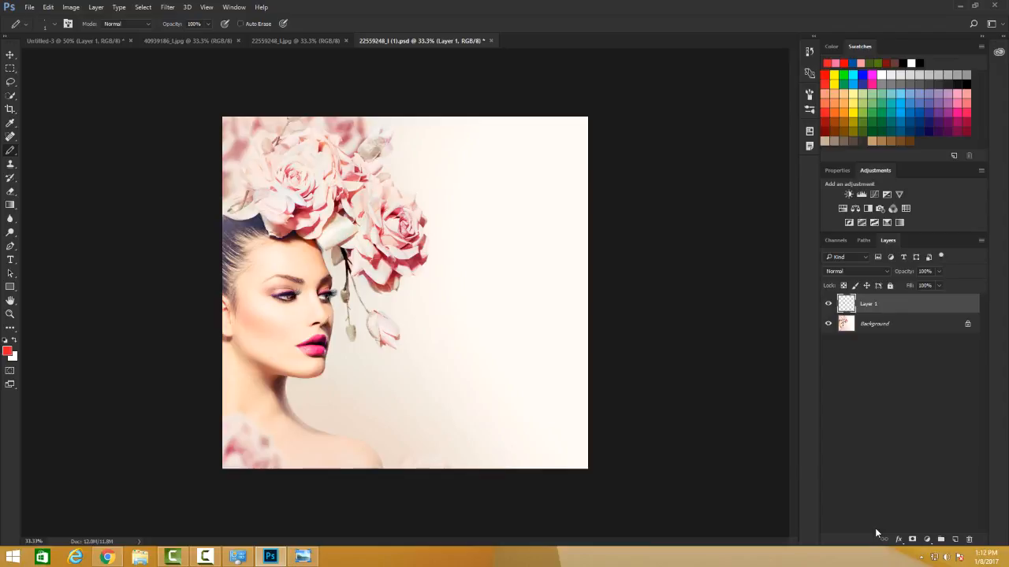
Copy the entire red-dress image from the Untitled-3 document and paste it into 22559248_l (1).psd.
click(300, 40)
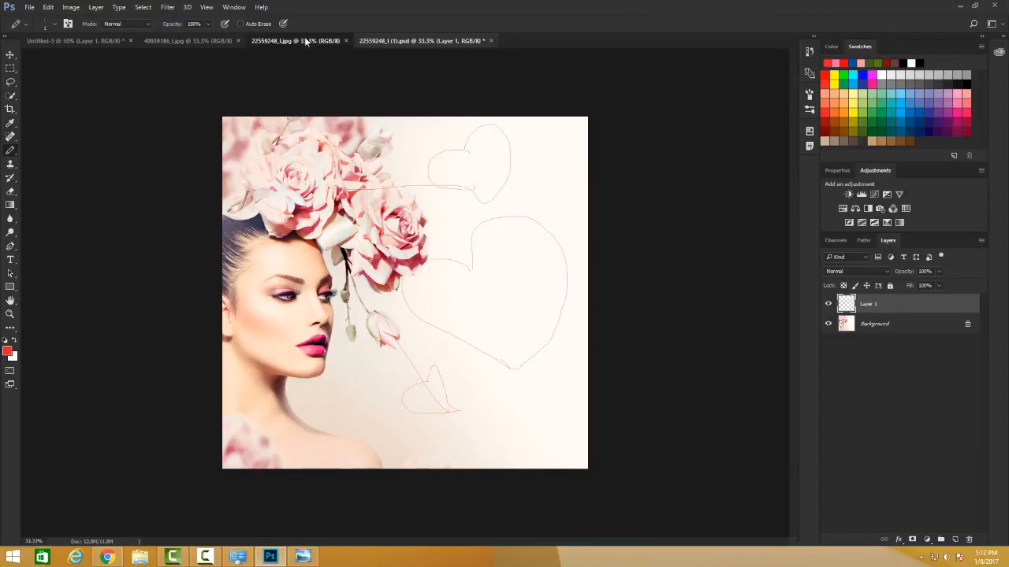
click(197, 38)
click(93, 39)
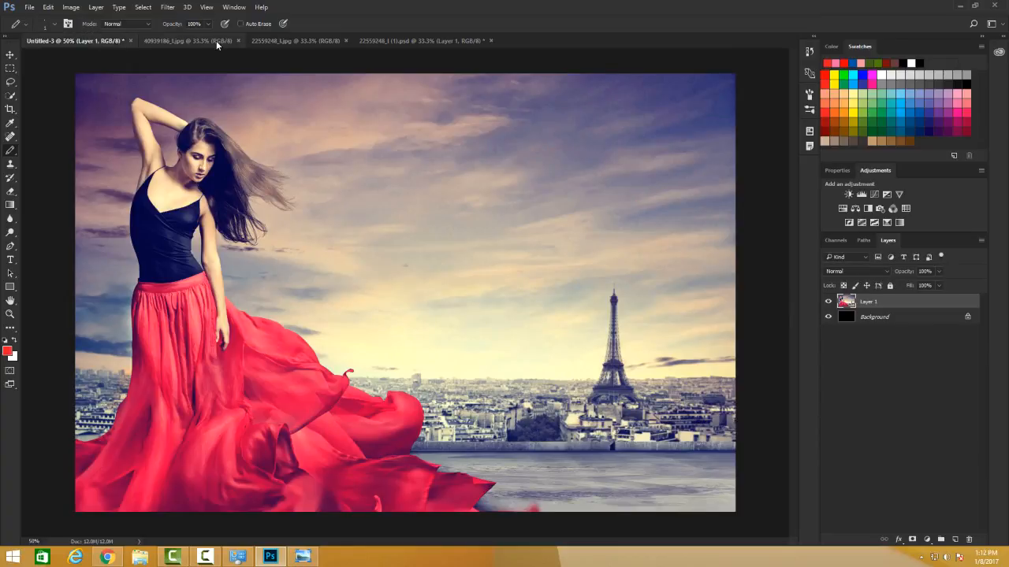
key(ctrl+a)
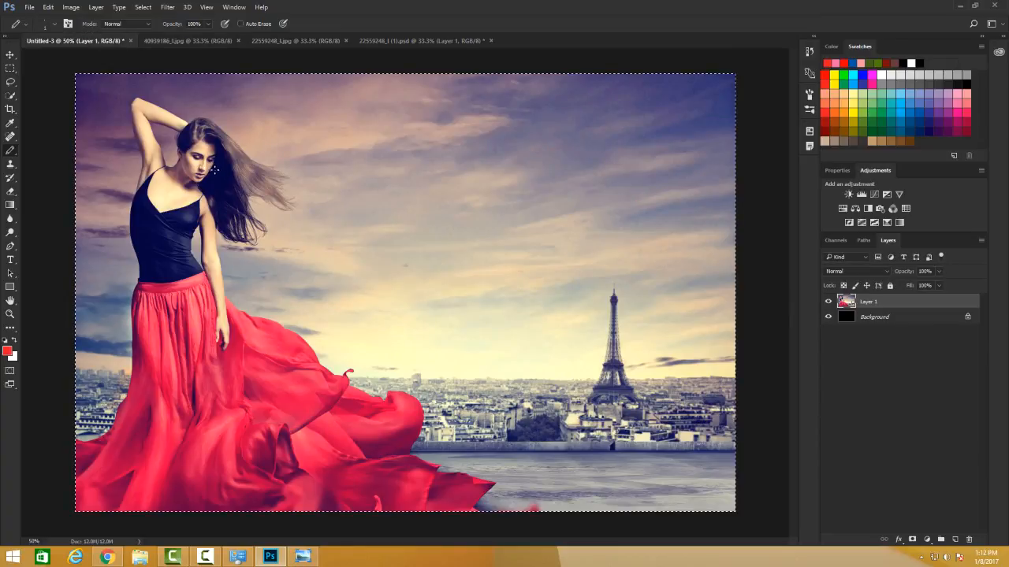
click(431, 34)
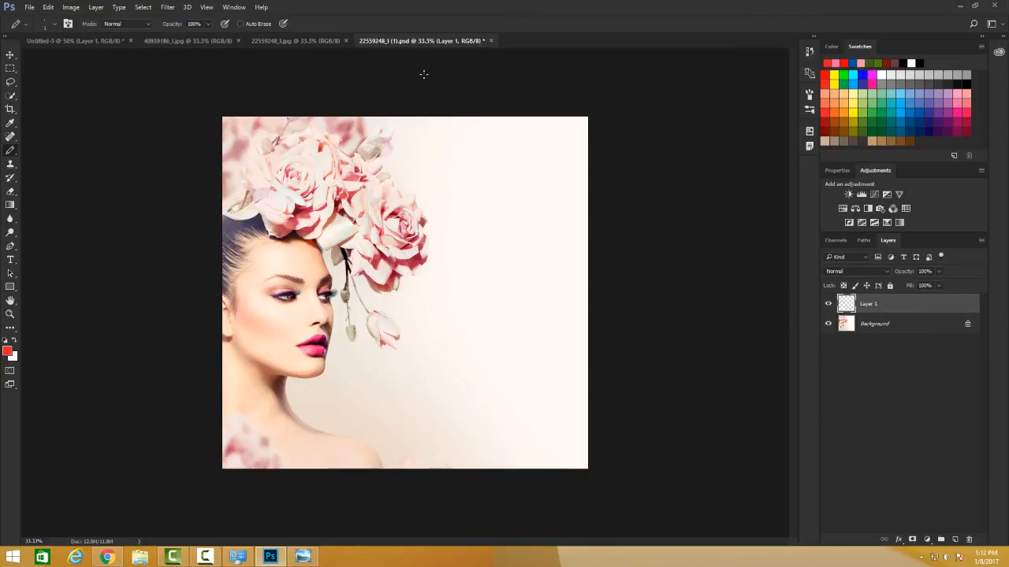
key(ctrl+v)
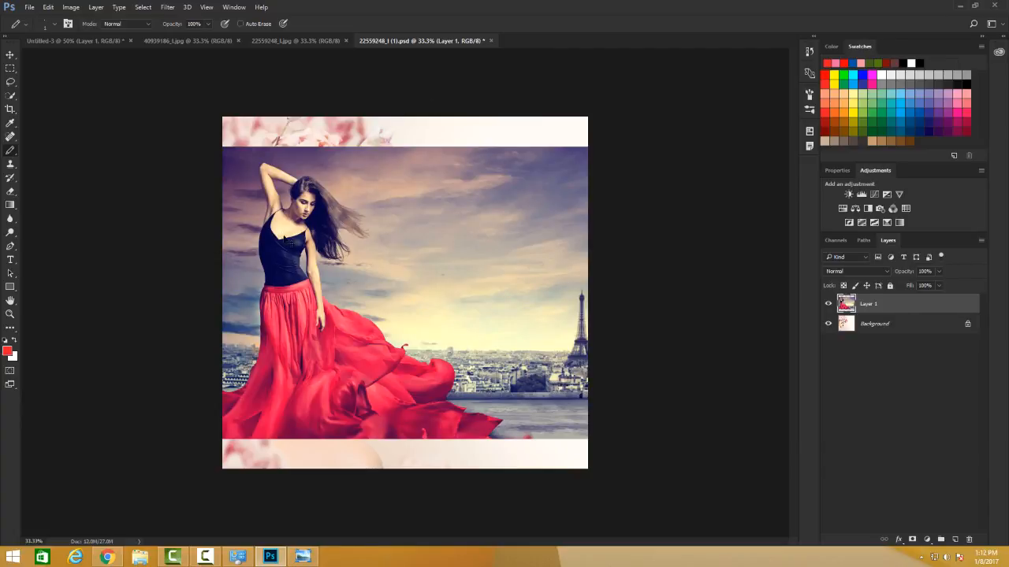
Scale the pasted image to about 60% width and 120% height so it spans the canvas height beside the woman's face.
key(ctrl+t)
drag(224, 293, 400, 293)
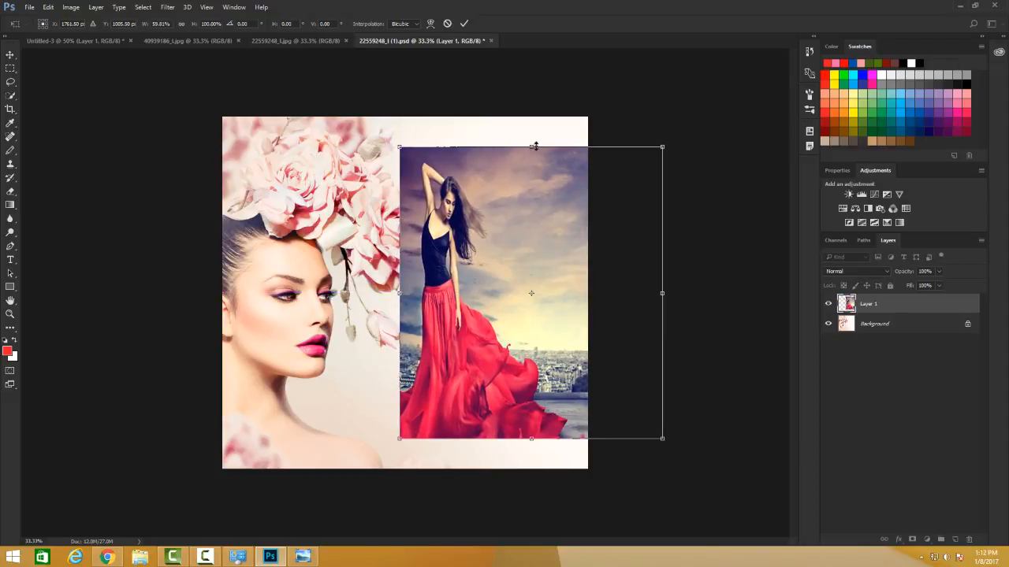
drag(532, 146, 533, 117)
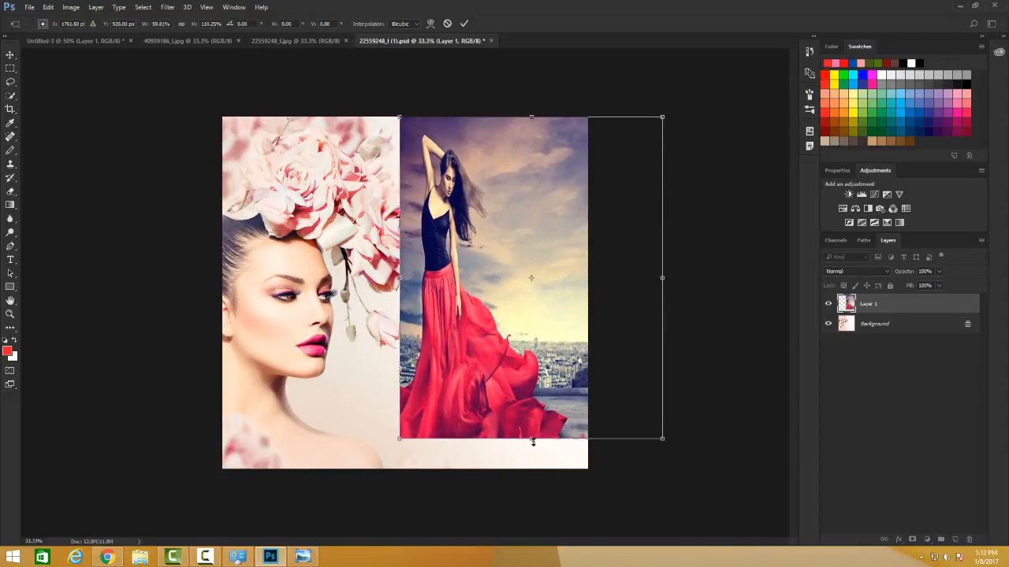
drag(532, 439, 532, 468)
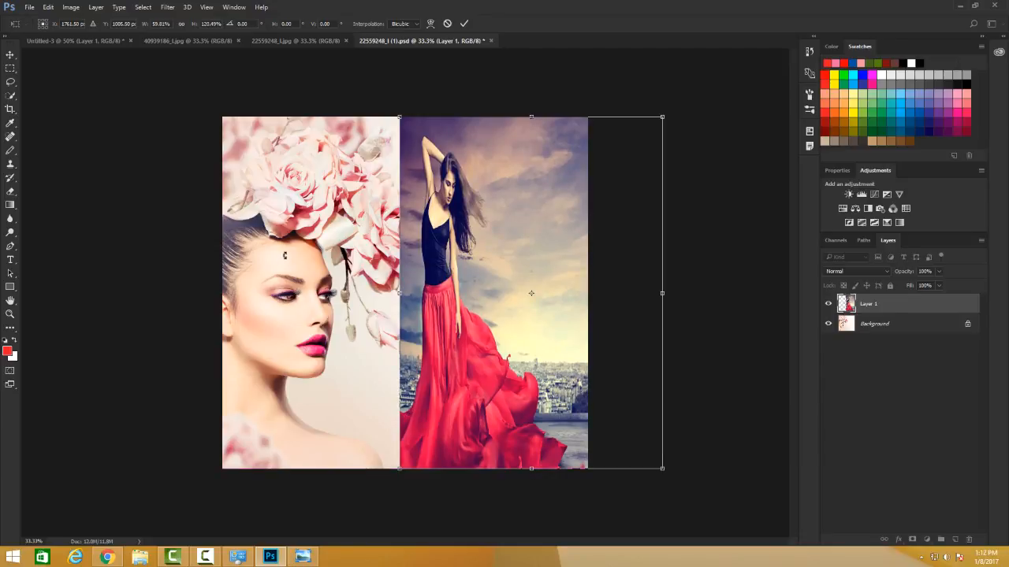
key(b)
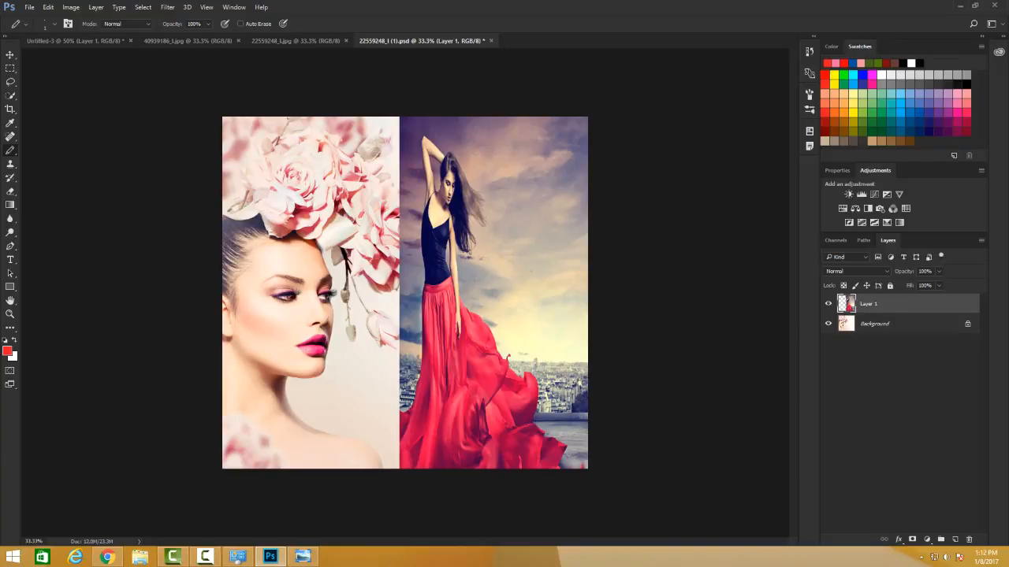
Add a layer mask to the pasted image's layer and activate the Brush tool in place of the Pencil tool.
click(827, 306)
click(827, 306)
click(911, 540)
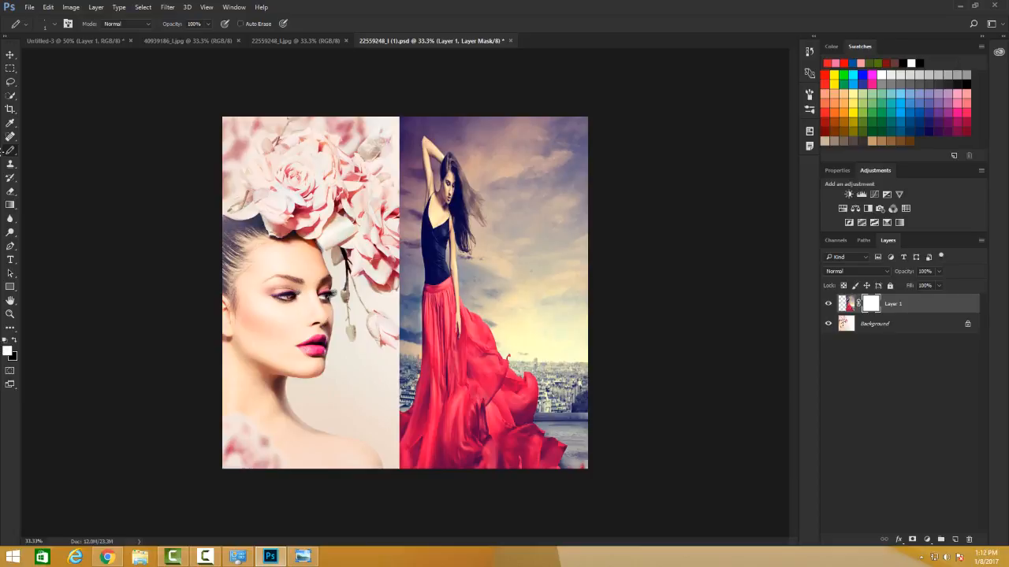
right_click(10, 150)
click(68, 148)
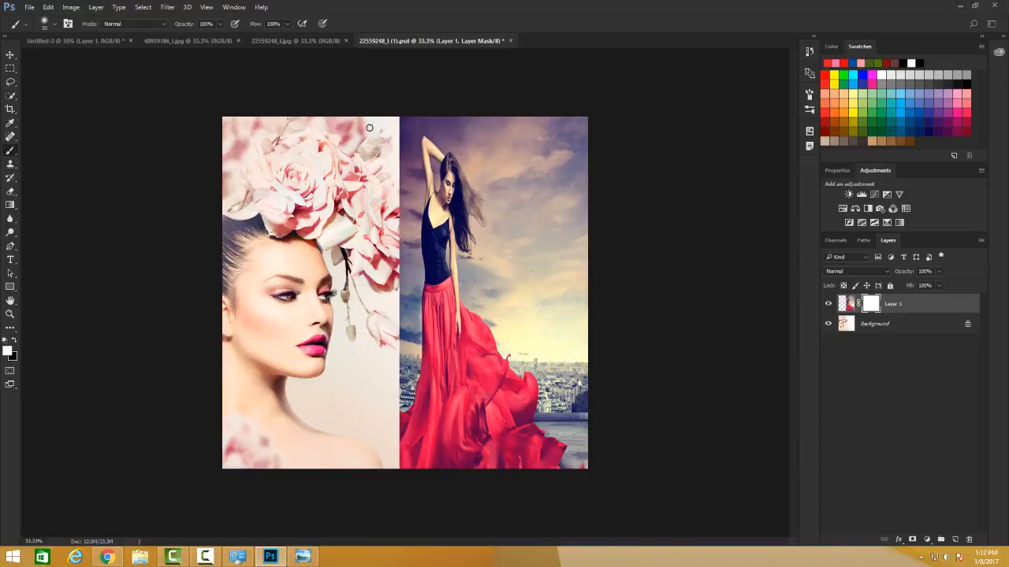
Paint black on the mask along the pasted image's inner and upper edges to reveal the portrait, and delete the masked layer.
click(14, 339)
mouse_move(398, 134)
mouse_down()
mouse_move(396, 169)
mouse_move(395, 117)
mouse_move(396, 182)
mouse_move(395, 164)
mouse_move(413, 227)
mouse_move(401, 321)
mouse_move(418, 269)
mouse_move(418, 278)
mouse_move(394, 372)
mouse_move(402, 347)
mouse_move(412, 370)
mouse_move(400, 389)
mouse_move(400, 380)
mouse_move(404, 404)
mouse_move(421, 368)
mouse_move(402, 405)
mouse_move(417, 341)
mouse_up()
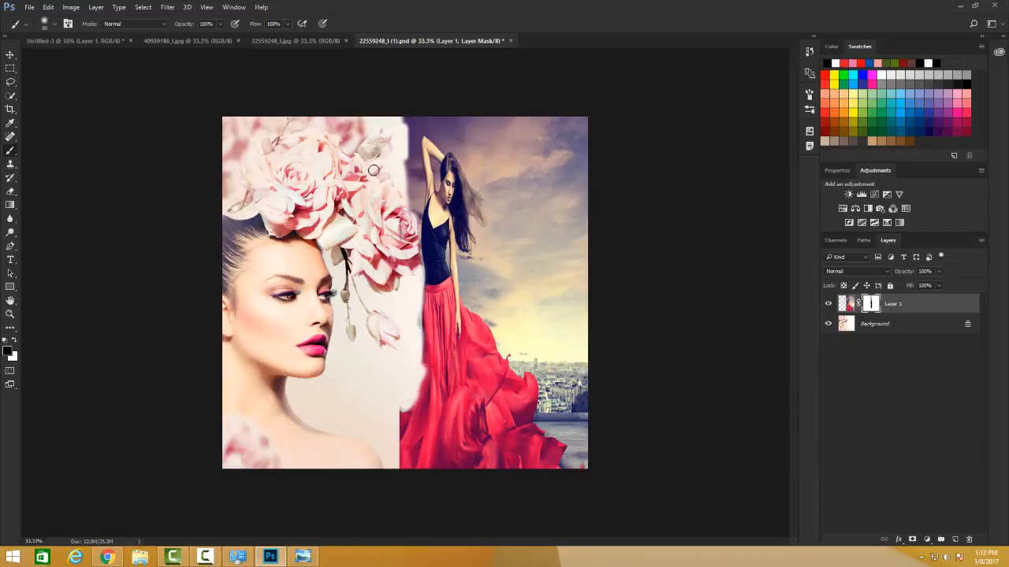
mouse_move(394, 158)
mouse_down()
mouse_move(416, 234)
mouse_move(418, 188)
mouse_move(401, 134)
mouse_move(402, 162)
mouse_move(408, 176)
mouse_move(401, 130)
mouse_move(474, 121)
mouse_move(415, 130)
mouse_move(425, 178)
mouse_move(411, 120)
mouse_up()
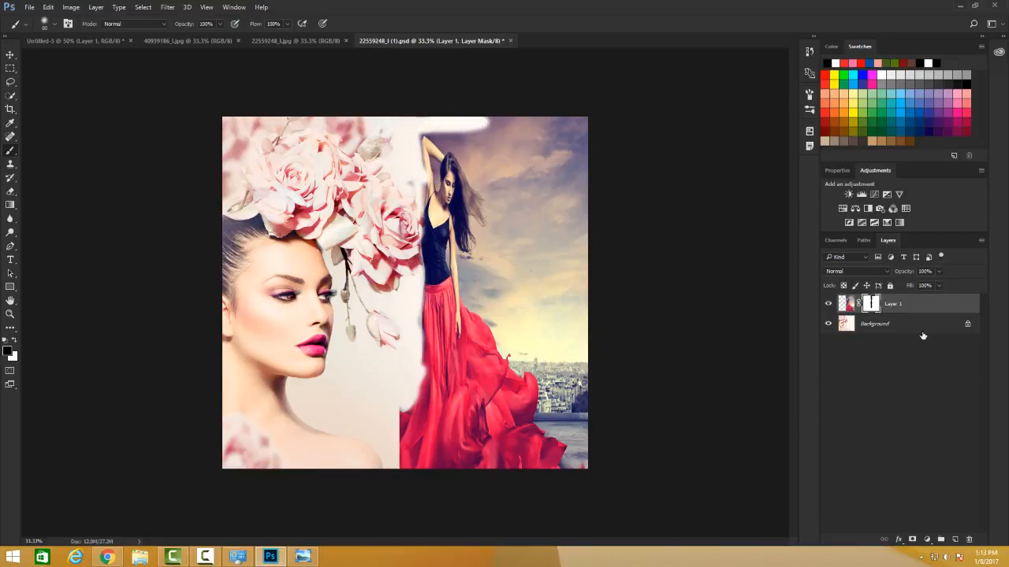
drag(908, 306, 969, 539)
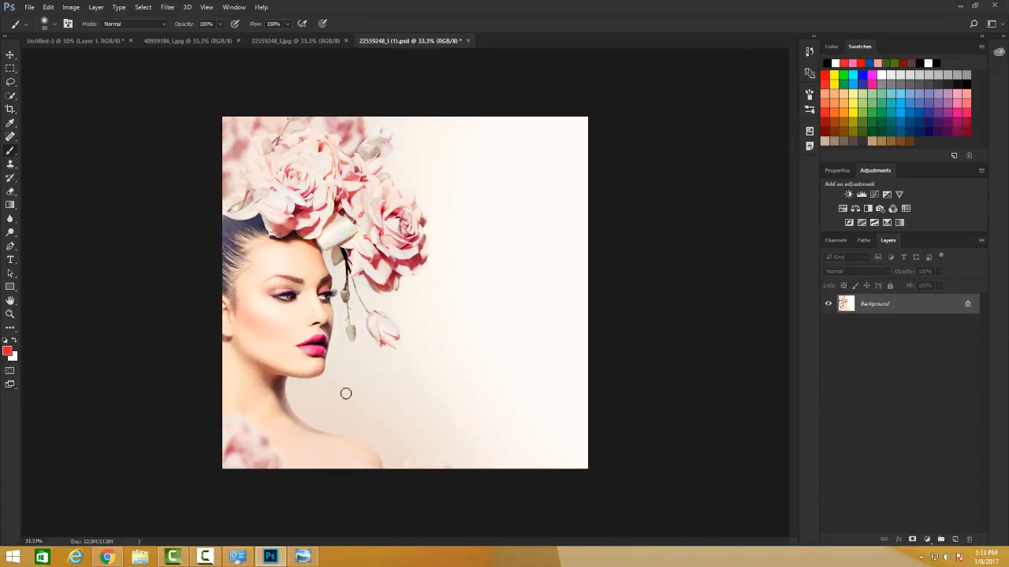